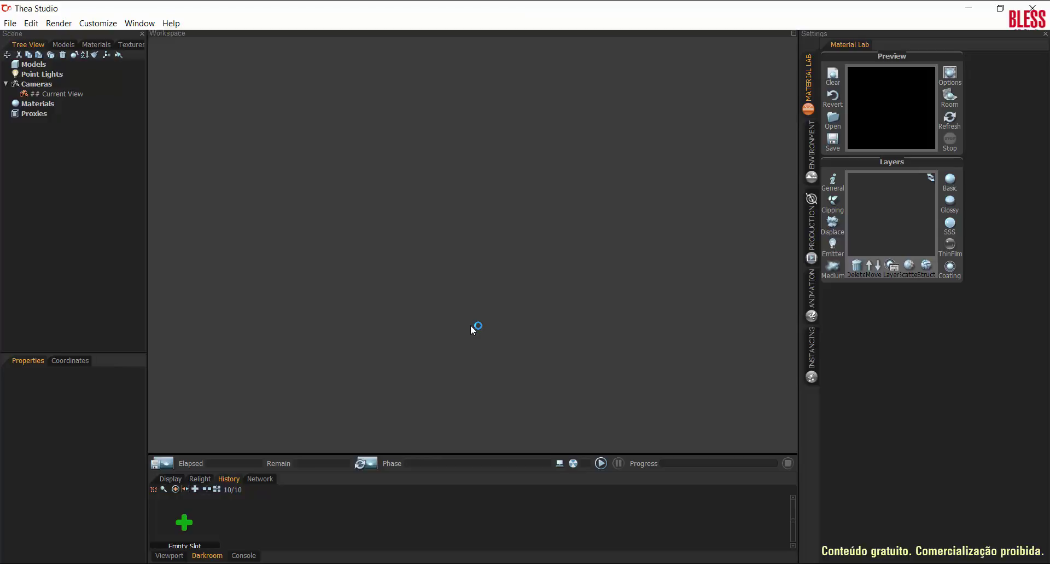
- Open the AdvancedMaterialSimulation.scn.thea scene from the Simulation scenes and show it in the 3D viewport
left_click(10, 24)
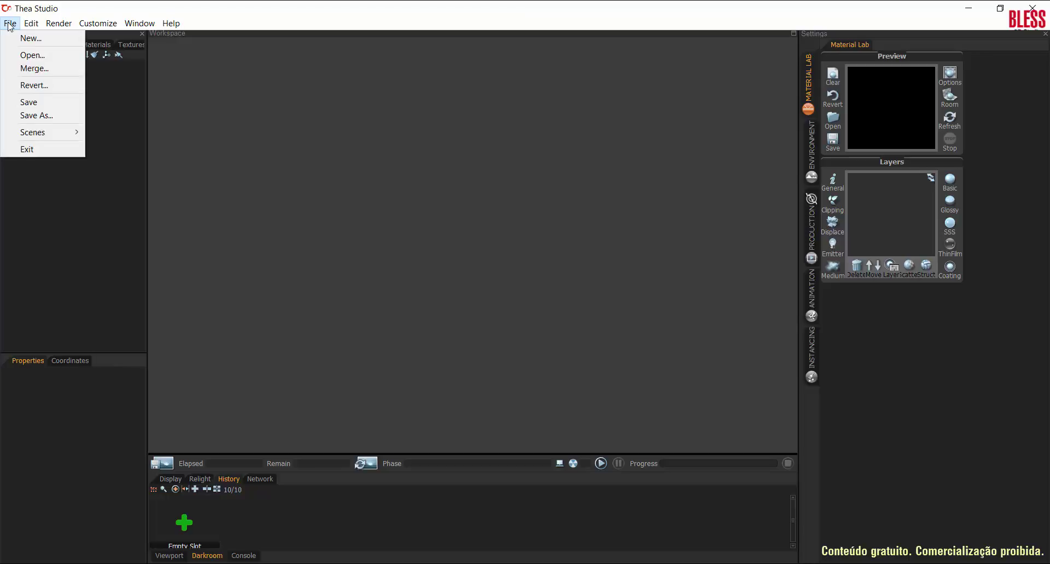
mouse_move(44, 137)
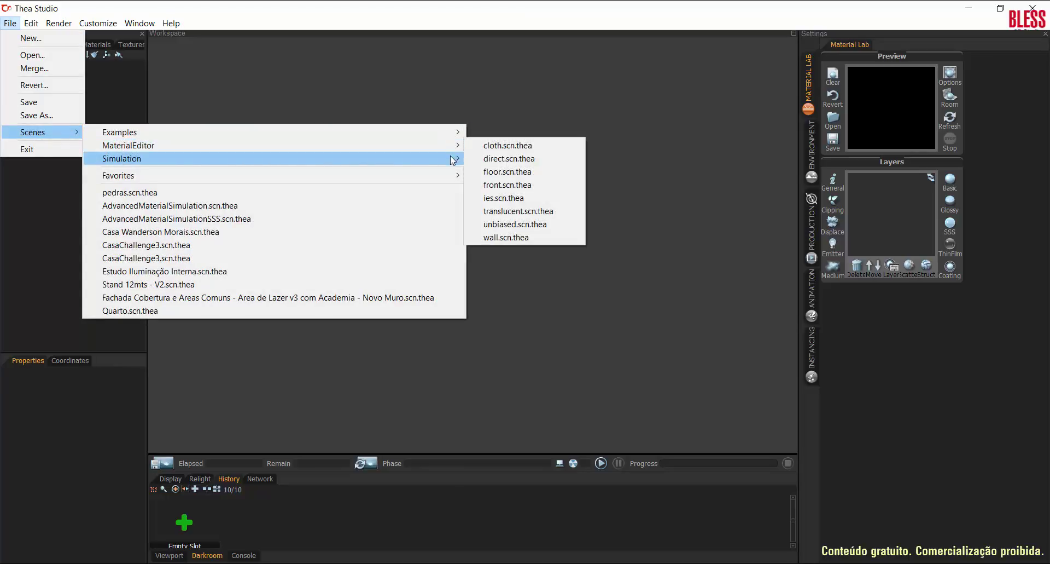
mouse_move(452, 158)
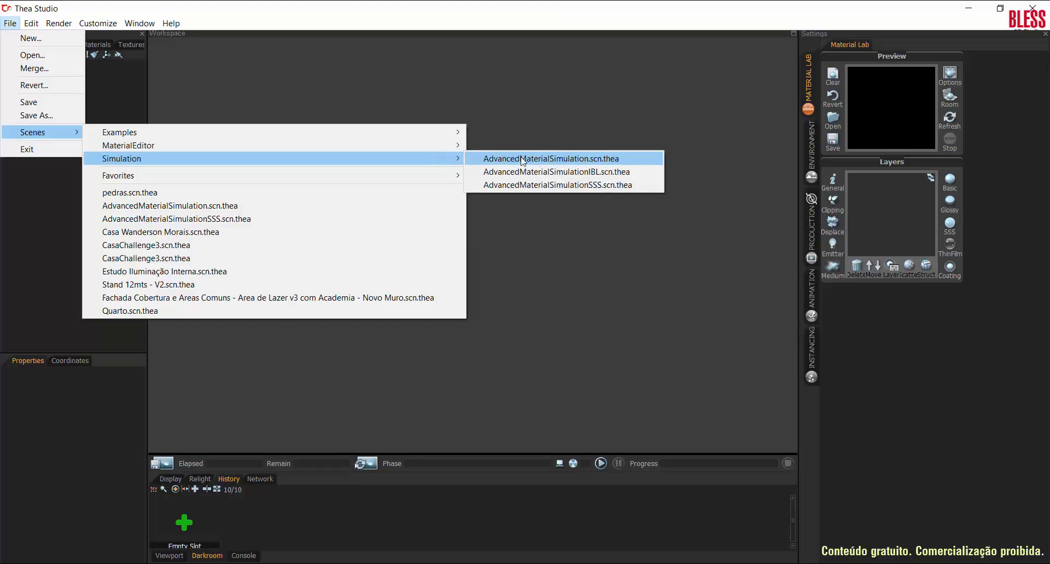
left_click(565, 164)
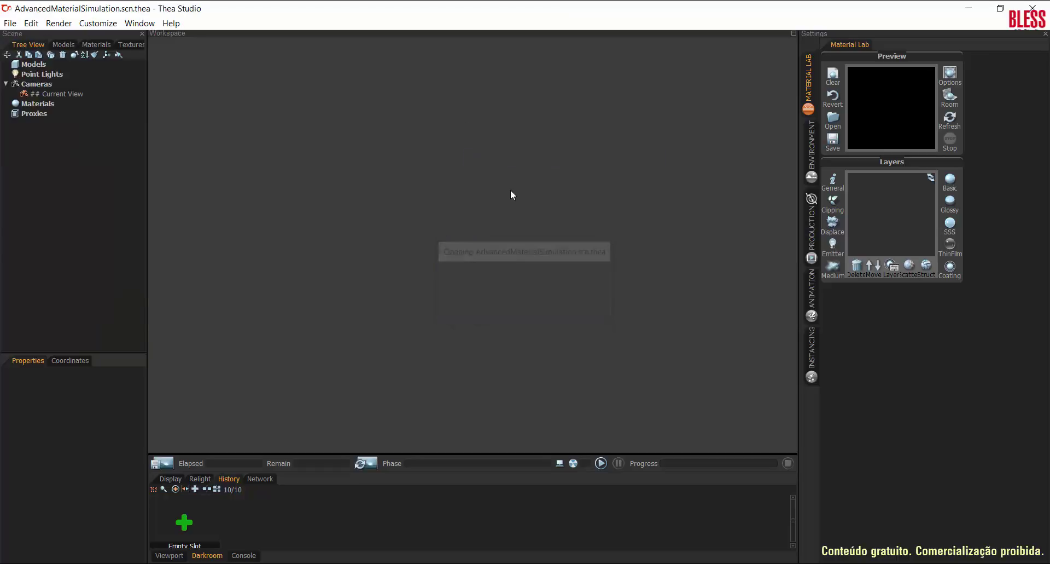
left_click(167, 555)
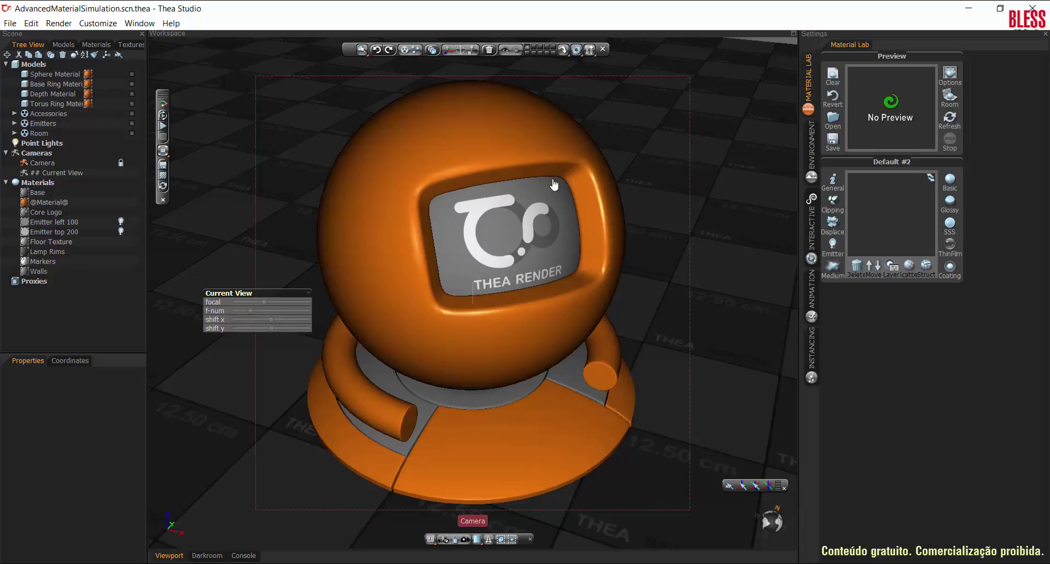
- Compare the interactive and production render settings, then keep the production settings shown and widen the workspace
left_click(814, 224)
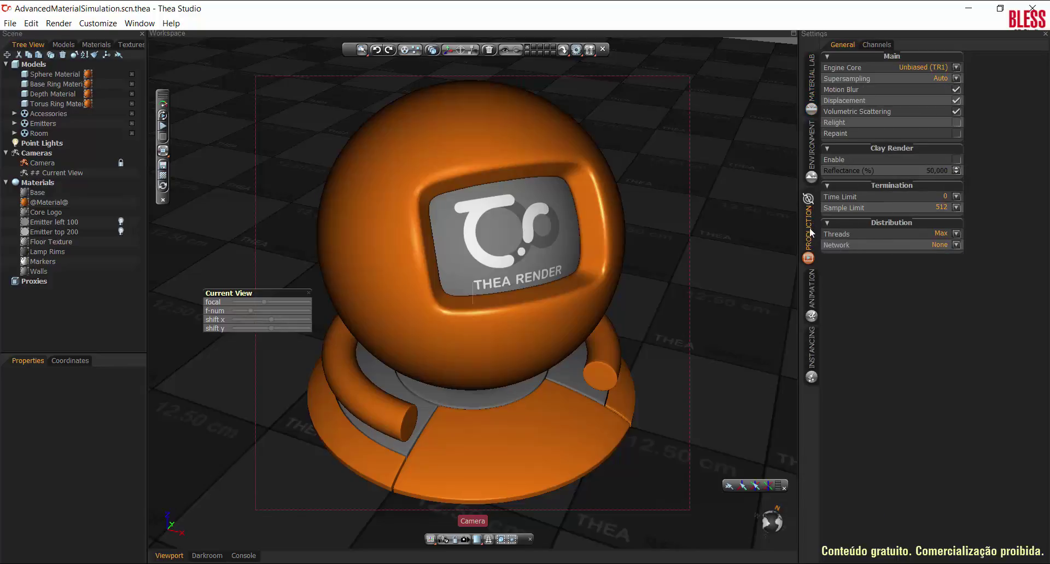
left_click(811, 227)
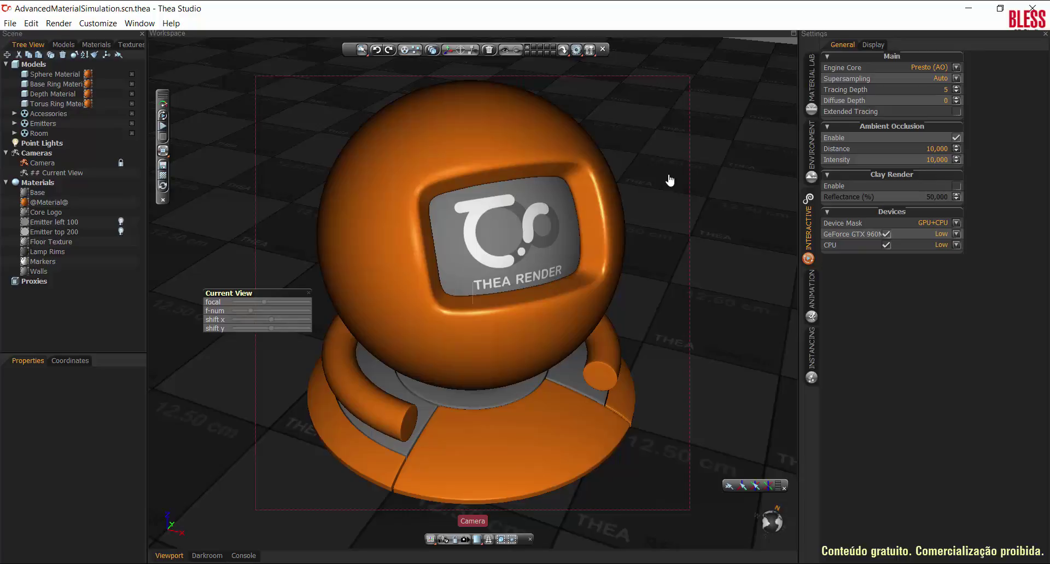
left_click(812, 227)
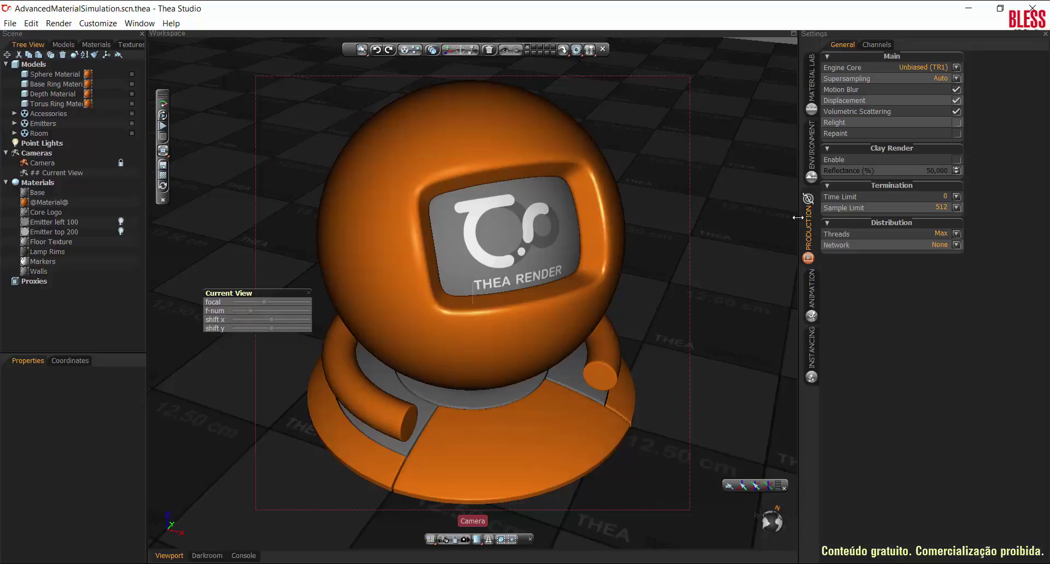
left_click_drag(798, 217, 850, 213)
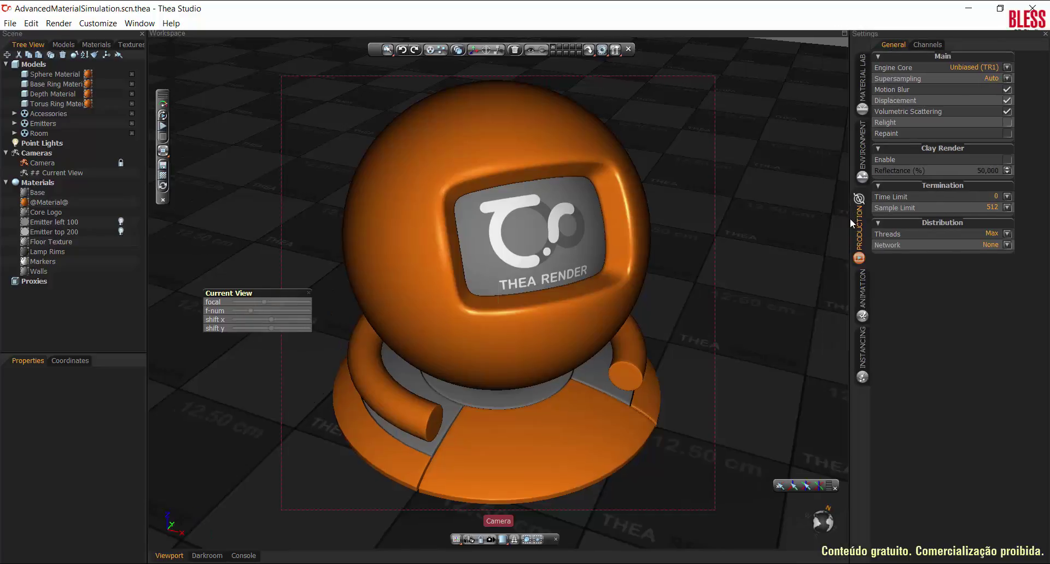
left_click_drag(851, 219, 873, 220)
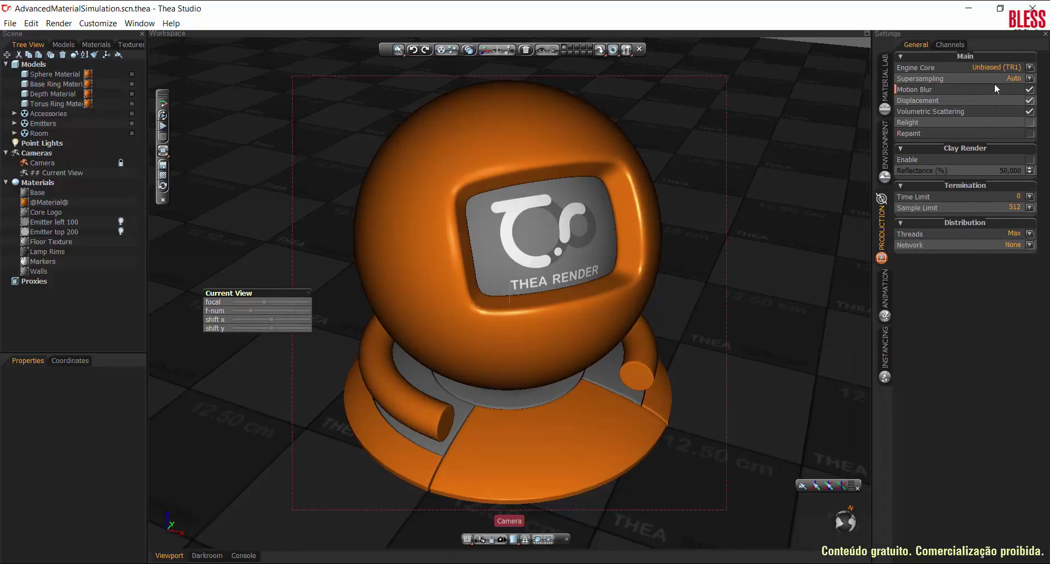
- Review the engine core choices available for production rendering without changing the selected engine
left_click(1030, 67)
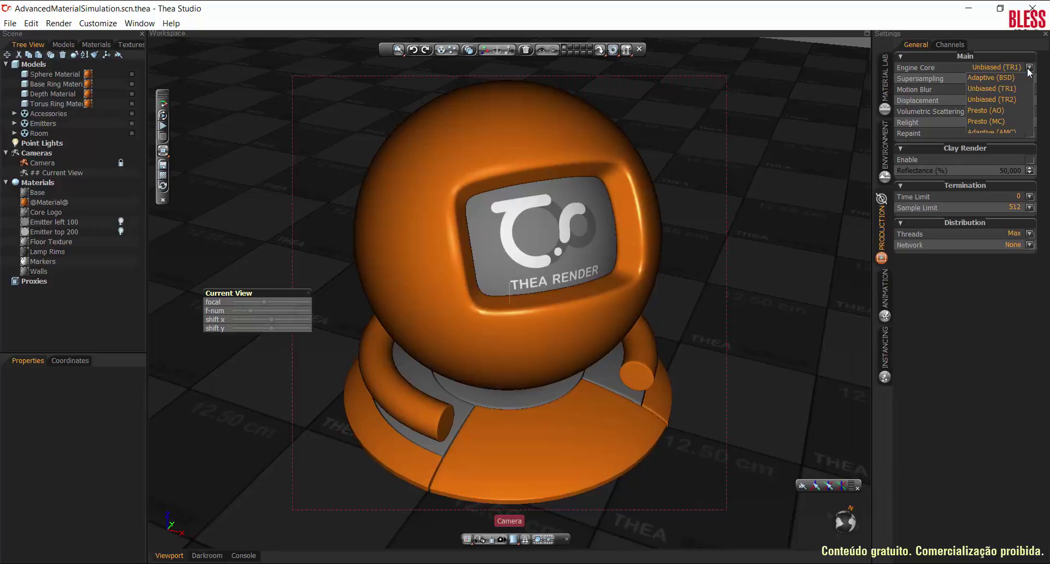
left_click(1031, 70)
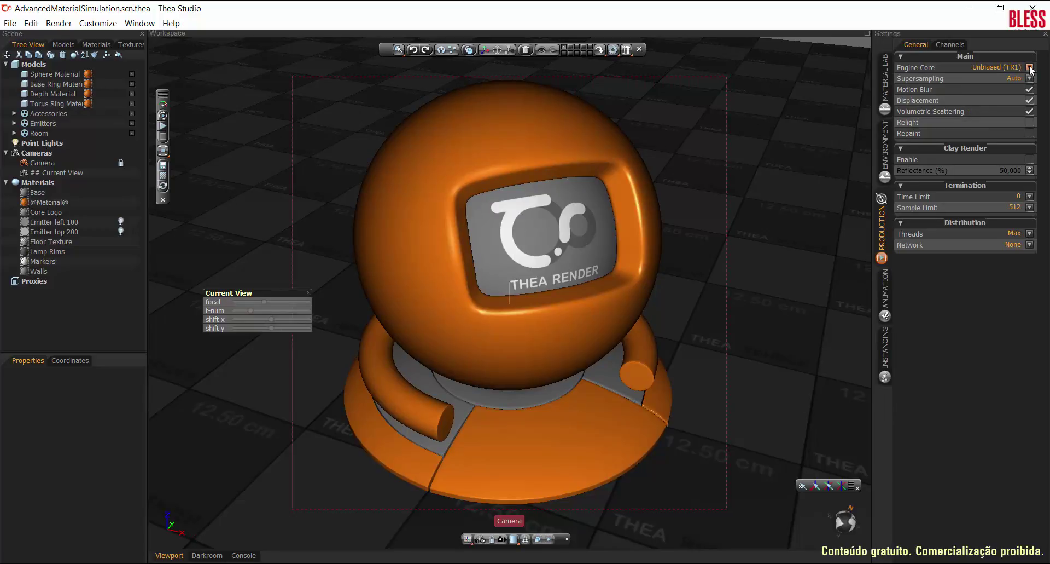
left_click(1030, 67)
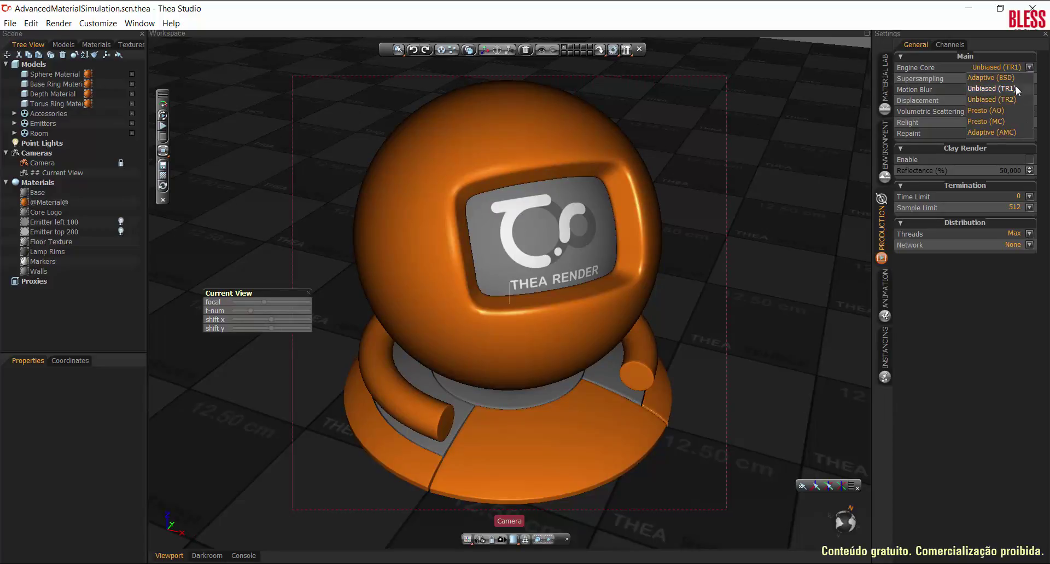
left_click(1030, 67)
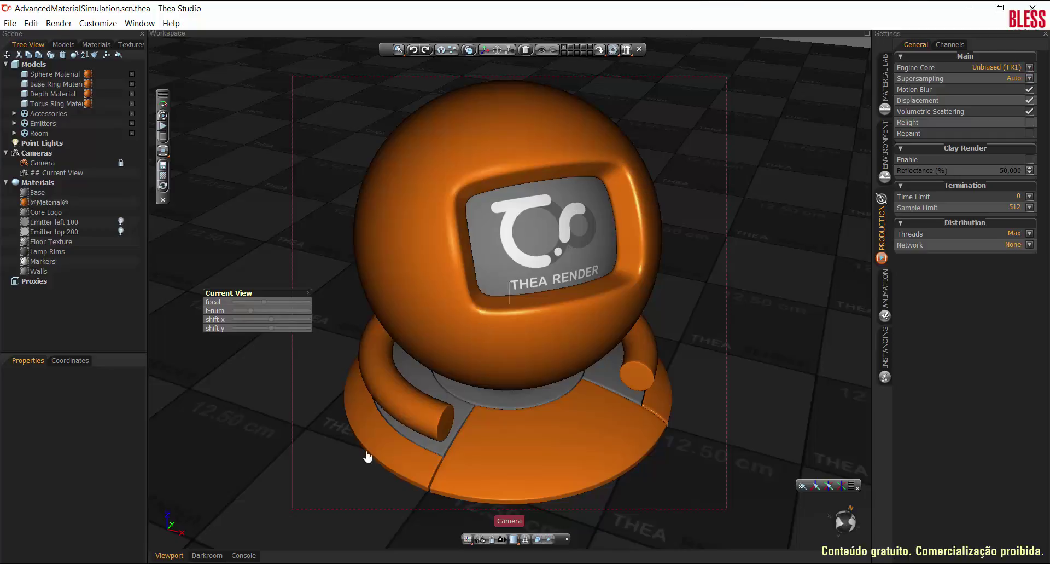
- Render the scene in the Darkroom from the Camera view with Unbiased (TR1) at 800 x 800 resolution
left_click(216, 555)
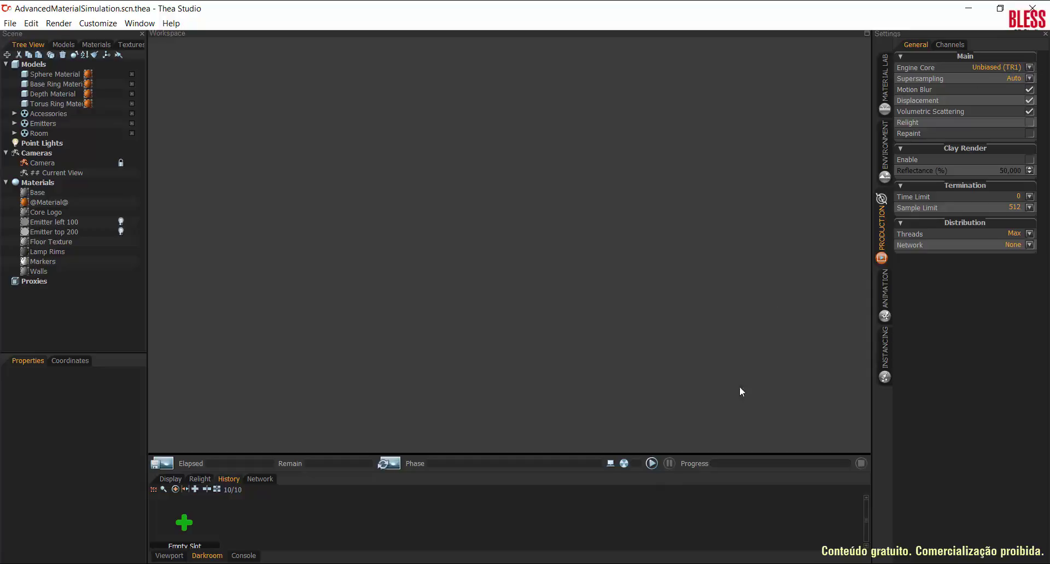
left_click(651, 464)
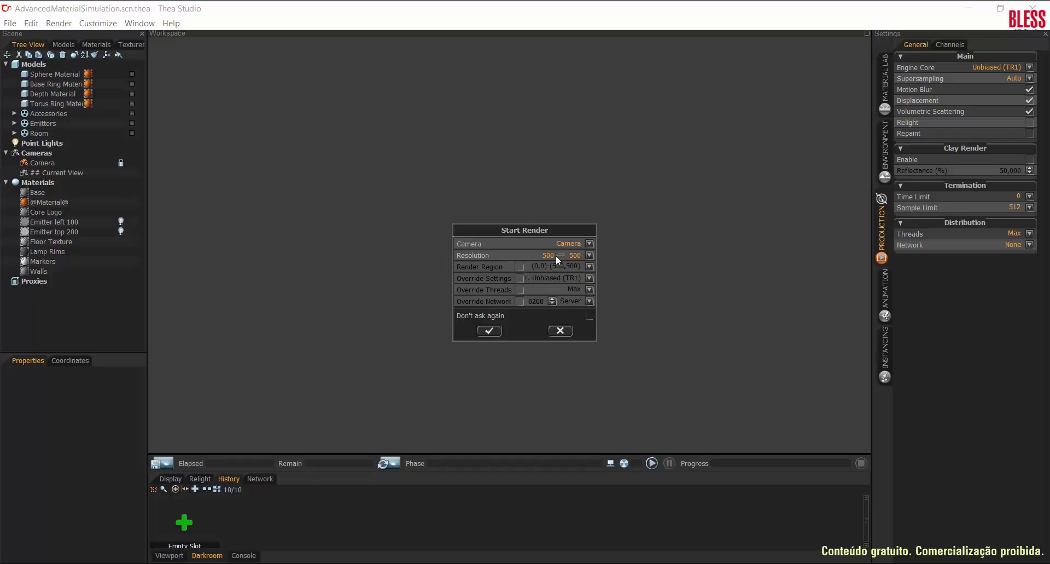
left_click_drag(546, 255, 534, 255)
type("8")
left_click(489, 330)
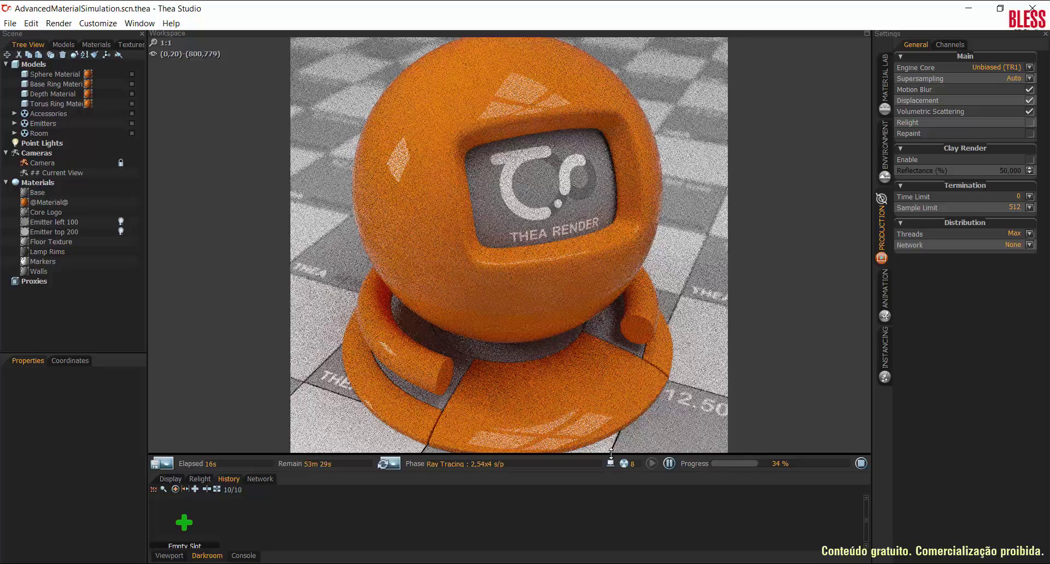
- Enlarge the render view to fit the whole image and switch the Darkroom to its display adjustments
left_click_drag(610, 455, 614, 496)
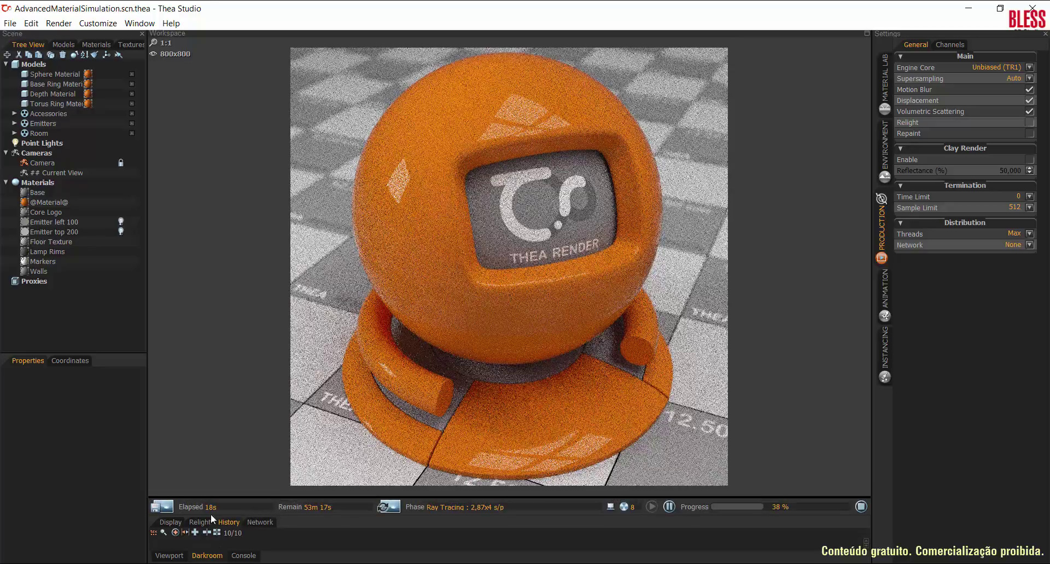
left_click(169, 522)
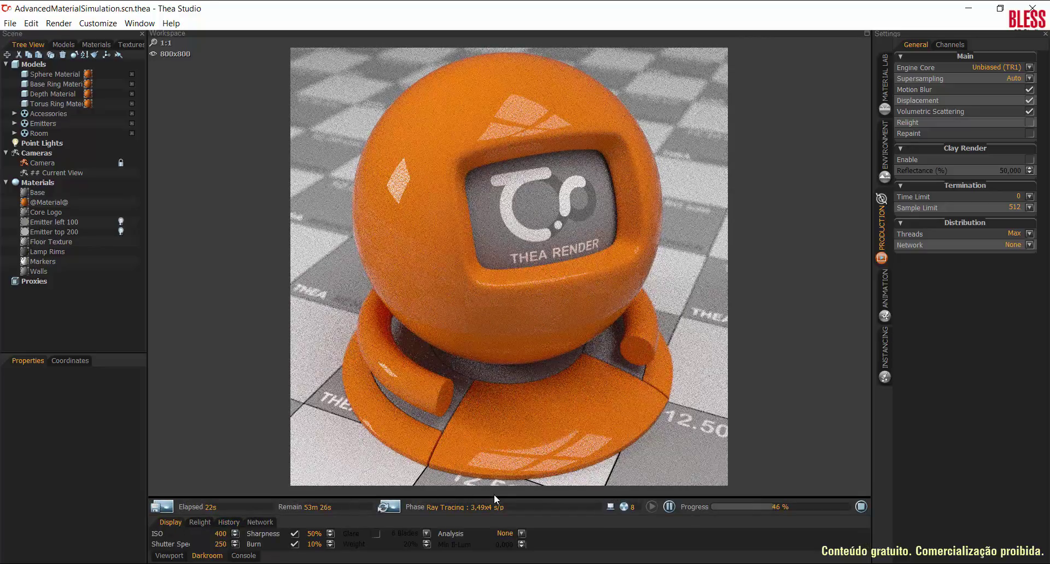
left_click_drag(494, 496, 497, 510)
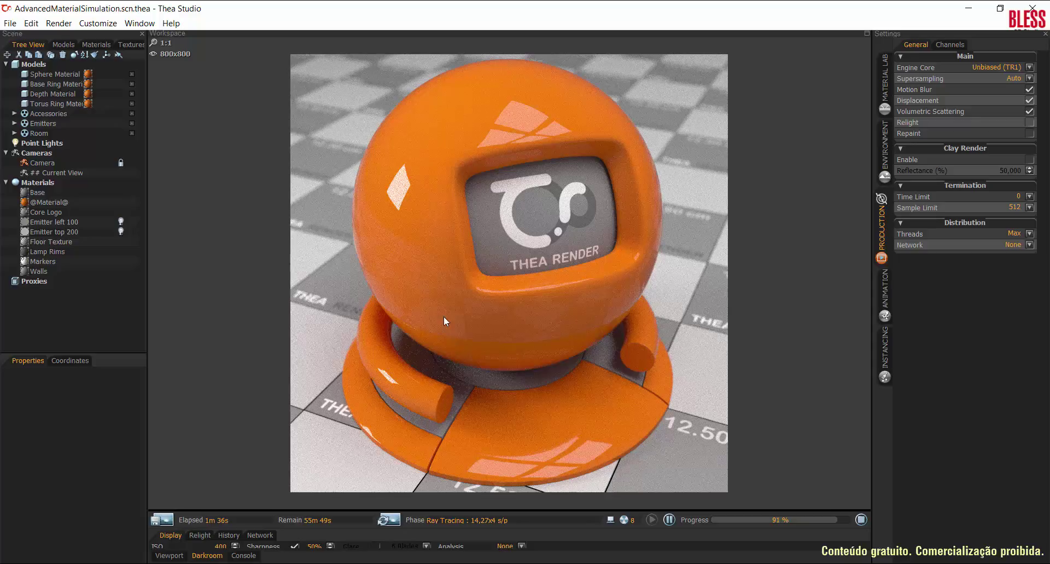
- Examine the noise around the base of the rendered material ball up close, then return to the full image
scroll(443, 314, "up", 1)
left_click_drag(435, 326, 418, 140)
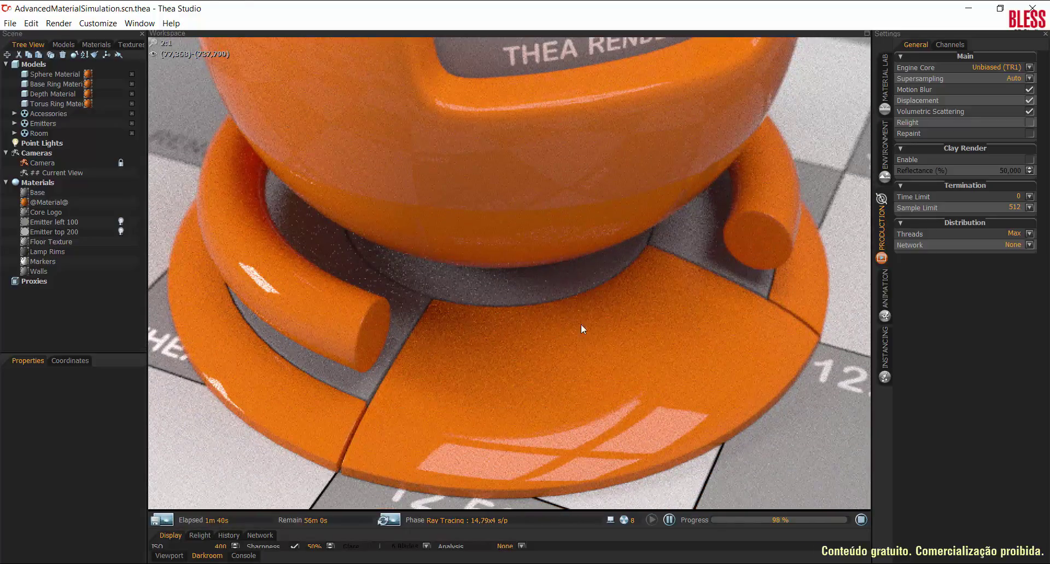
left_click_drag(291, 153, 380, 245)
left_click_drag(484, 328, 395, 272)
scroll(395, 272, "down", 1)
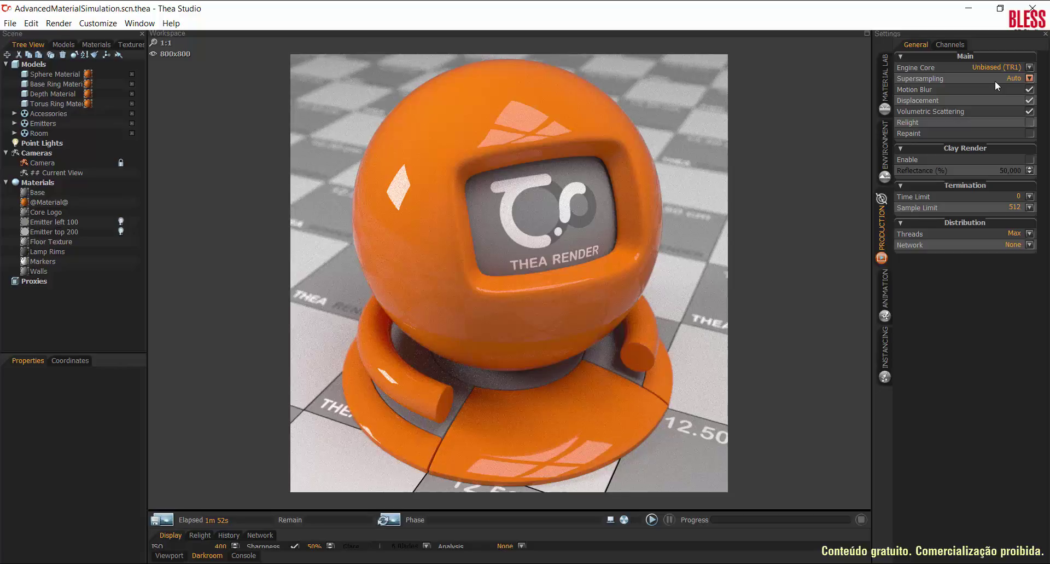
- Set the engine core to Unbiased (TR2) and render the camera view at 800 x 800
left_click(1007, 67)
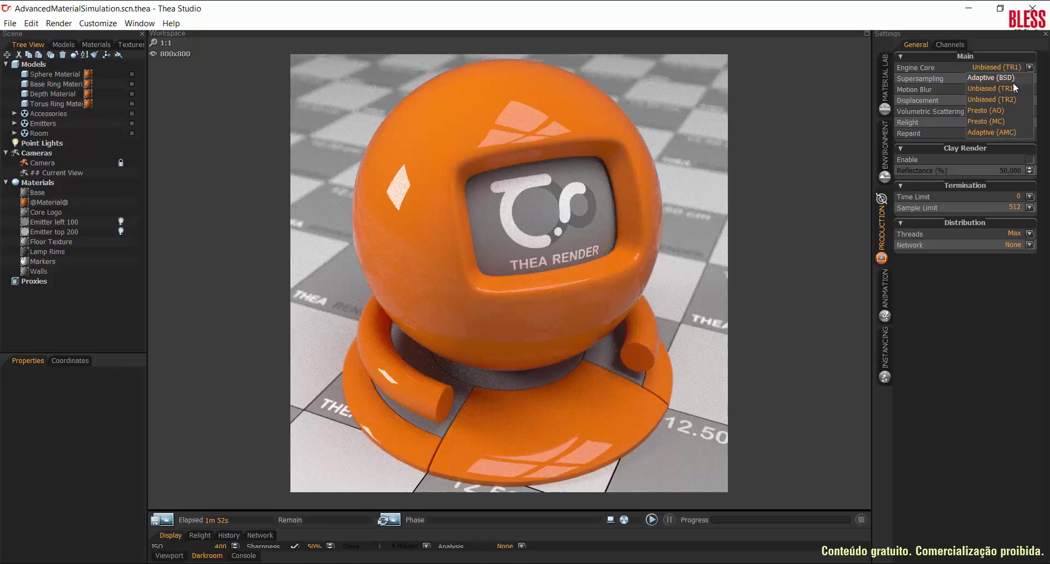
left_click(1012, 98)
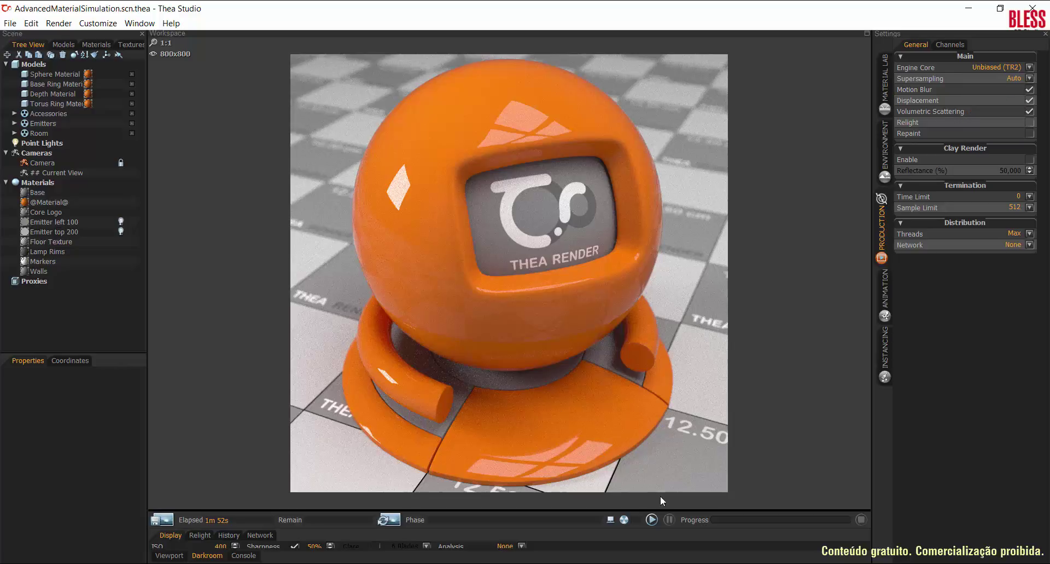
left_click(652, 519)
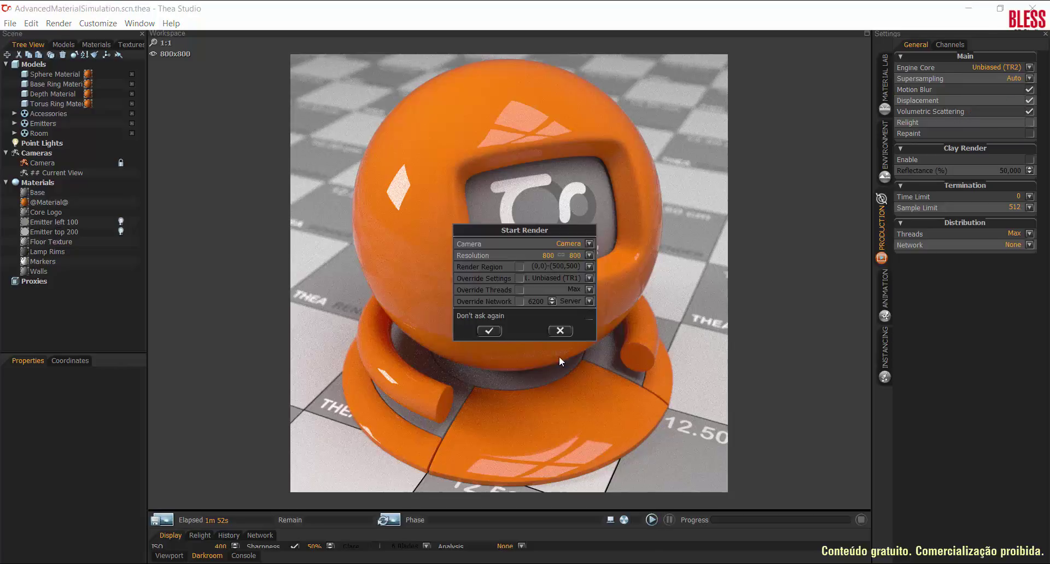
left_click(494, 331)
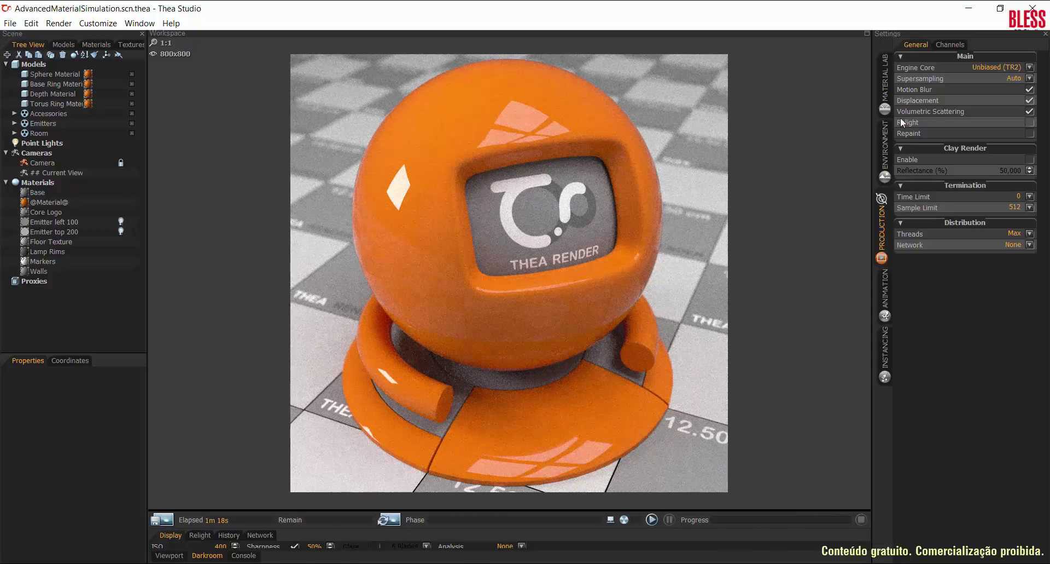
- Set the engine core to Adaptive (AMC) and render the camera view at 800 x 800
left_click(1029, 67)
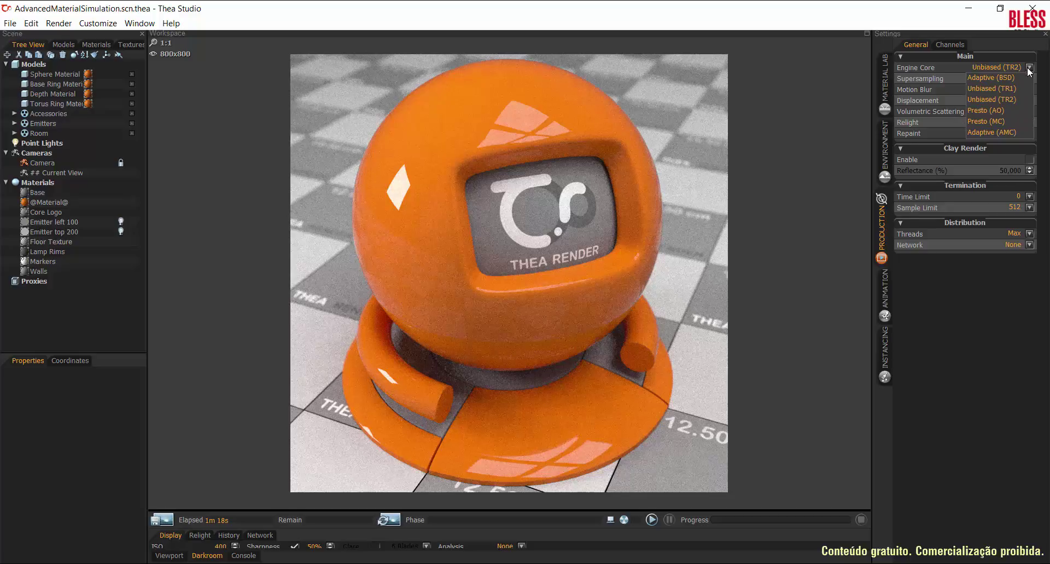
left_click(1003, 132)
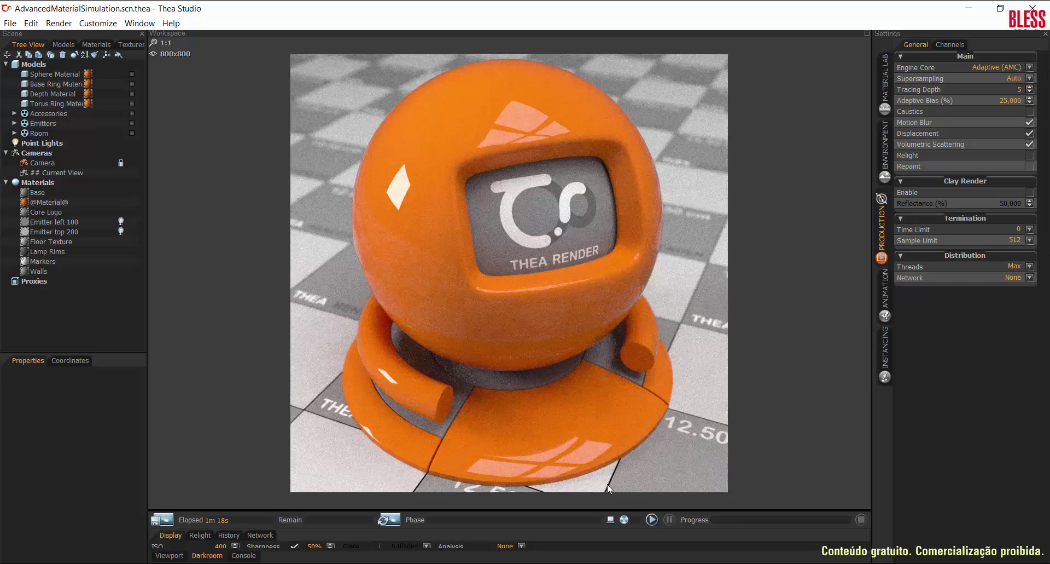
left_click(651, 518)
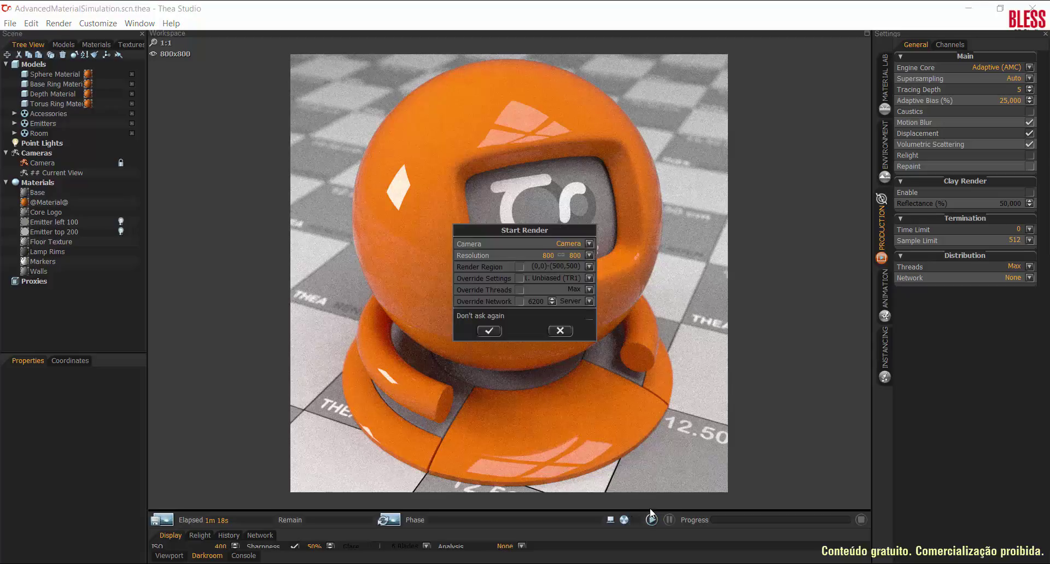
left_click(489, 330)
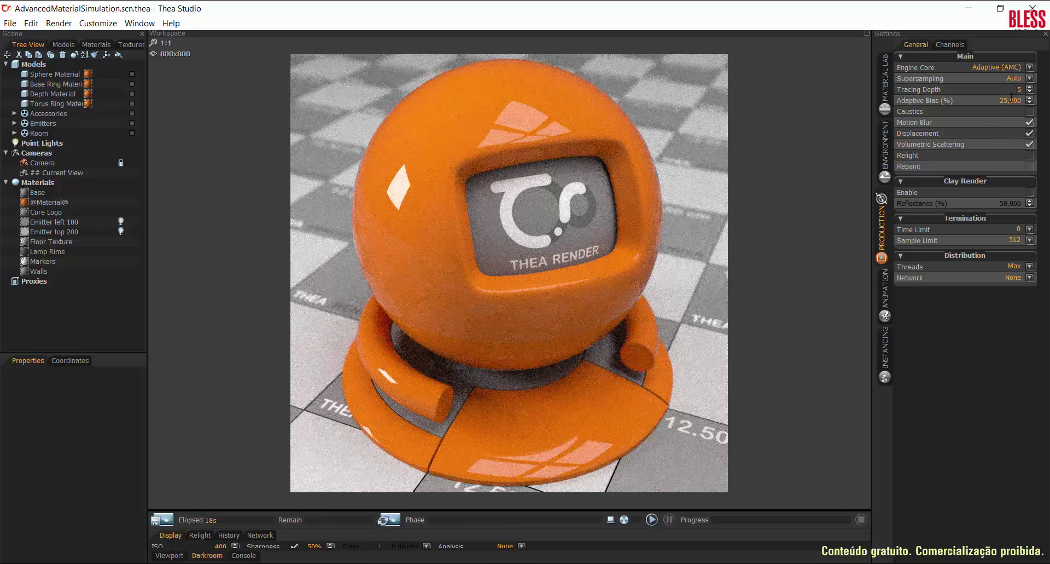
- Set the engine core to Adaptive (BSD) and review its Biased RT and Biased GI settings
left_click(1030, 68)
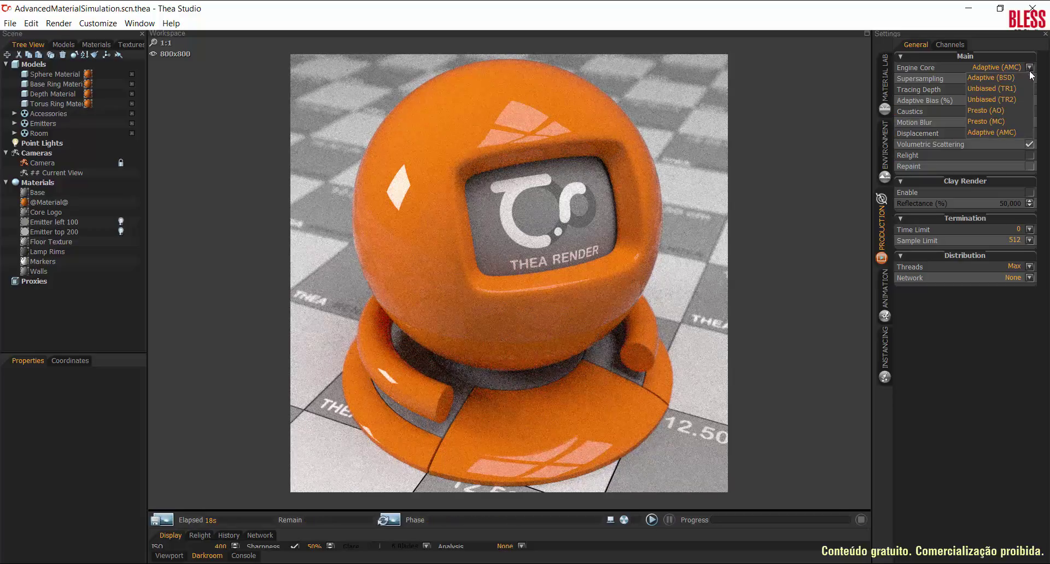
left_click(1003, 77)
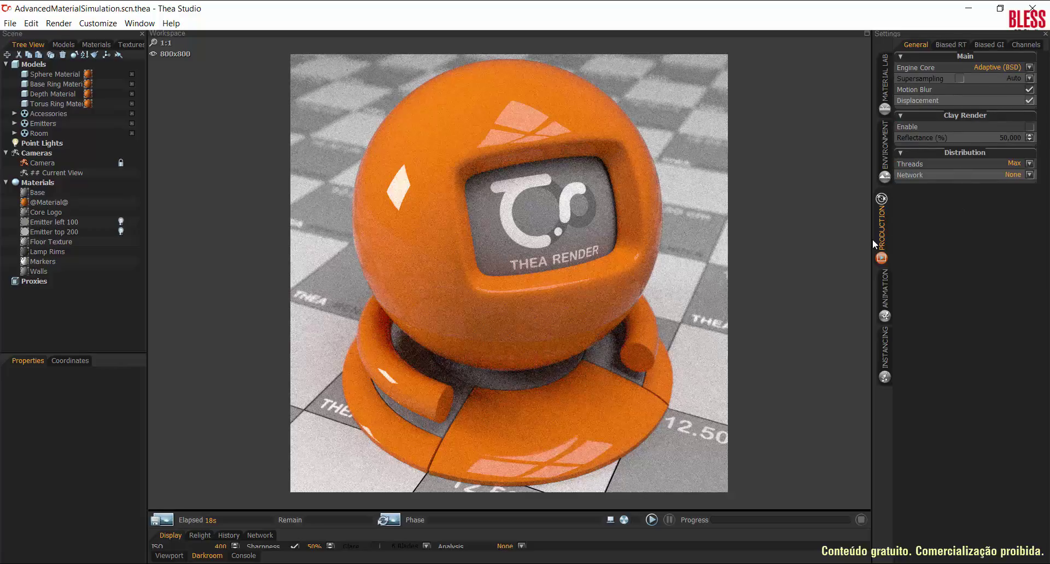
left_click_drag(872, 241, 815, 234)
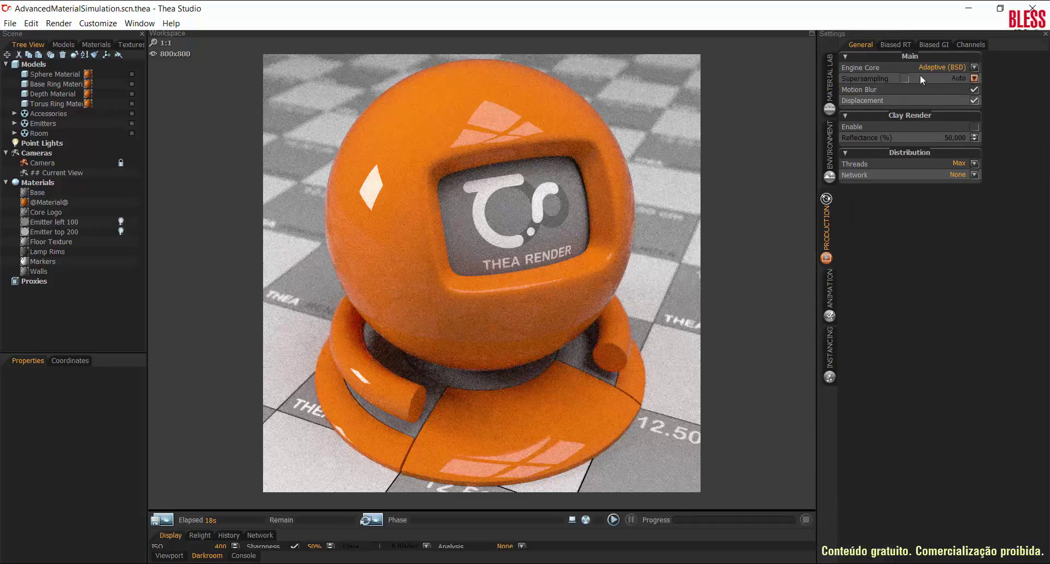
left_click(898, 44)
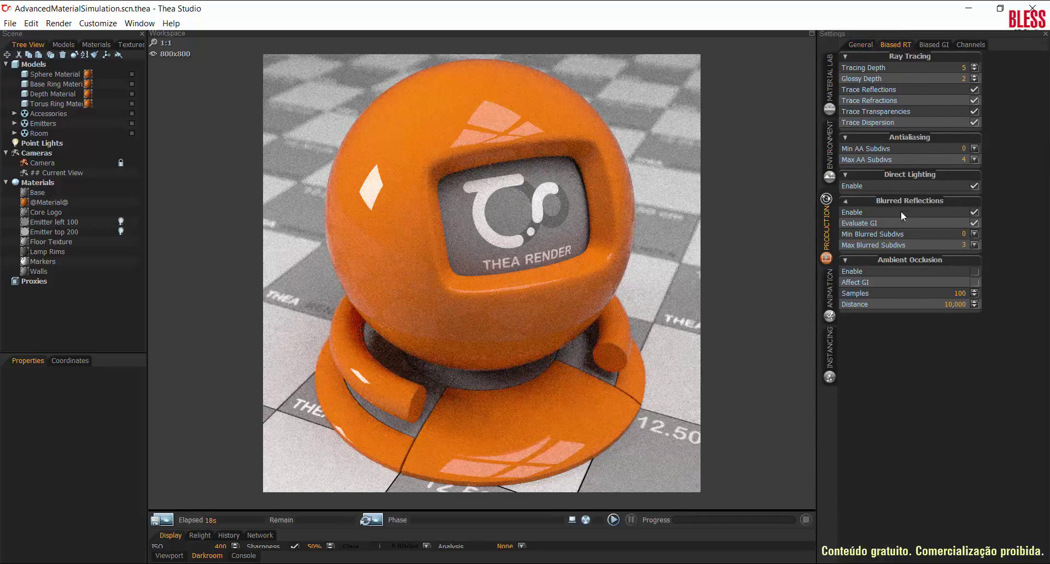
left_click(940, 46)
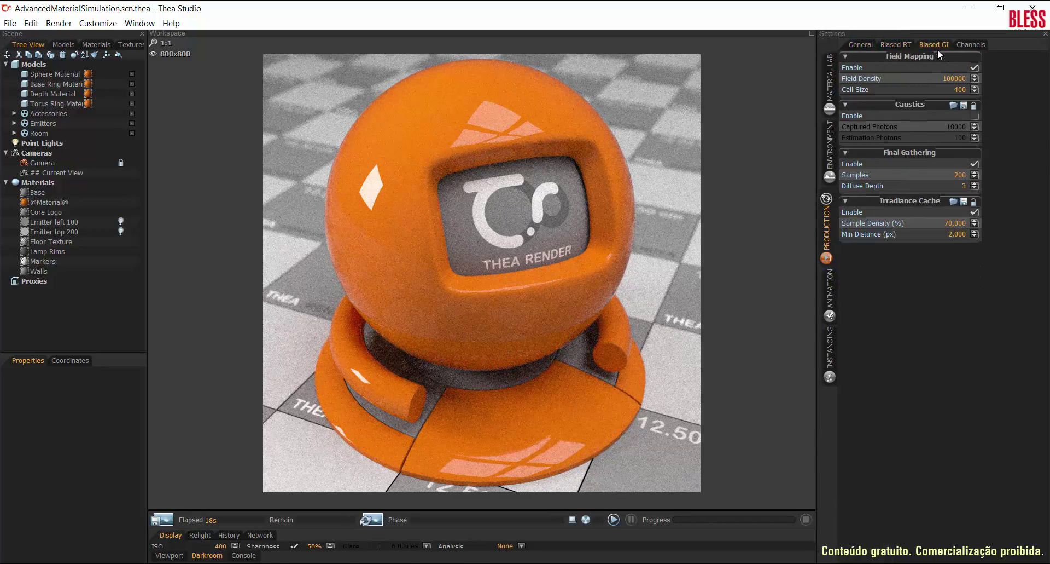
- Review the Channels and Biased RT settings, and render the camera view with the Adaptive (BSD) core at 800 x 800
left_click(973, 44)
left_click(899, 46)
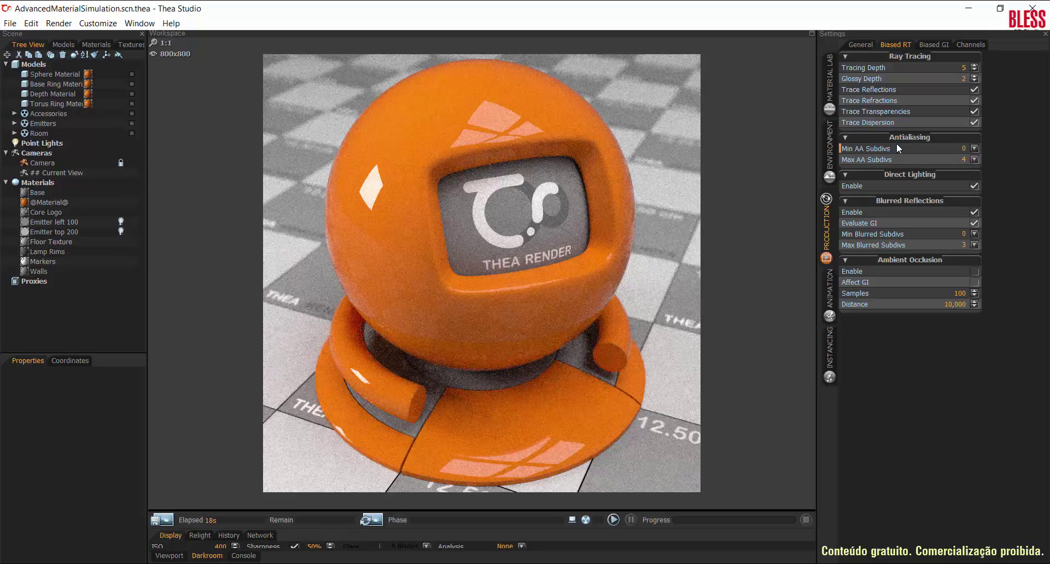
left_click_drag(611, 509, 611, 493)
left_click(614, 503)
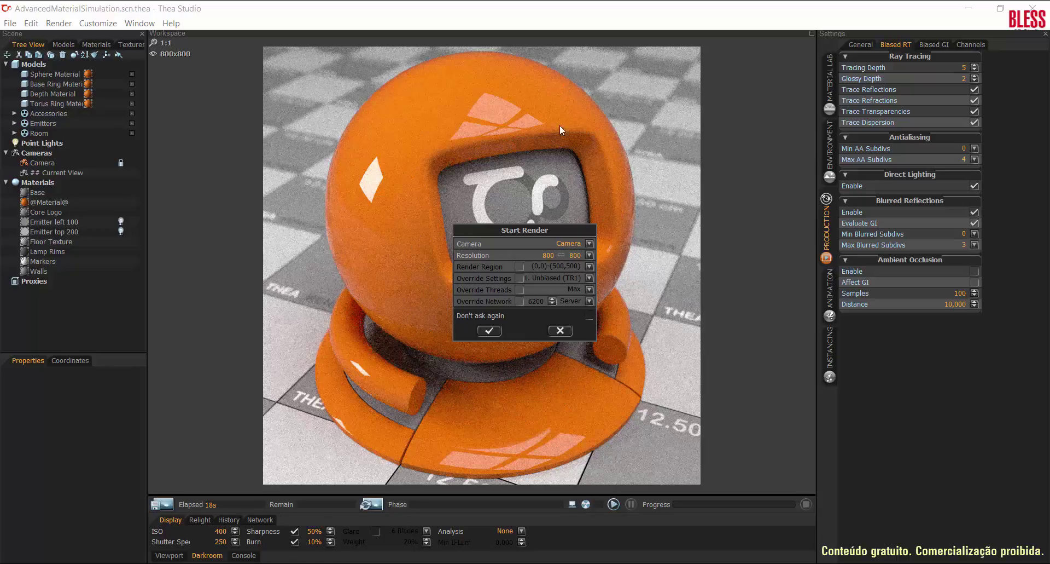
left_click(487, 328)
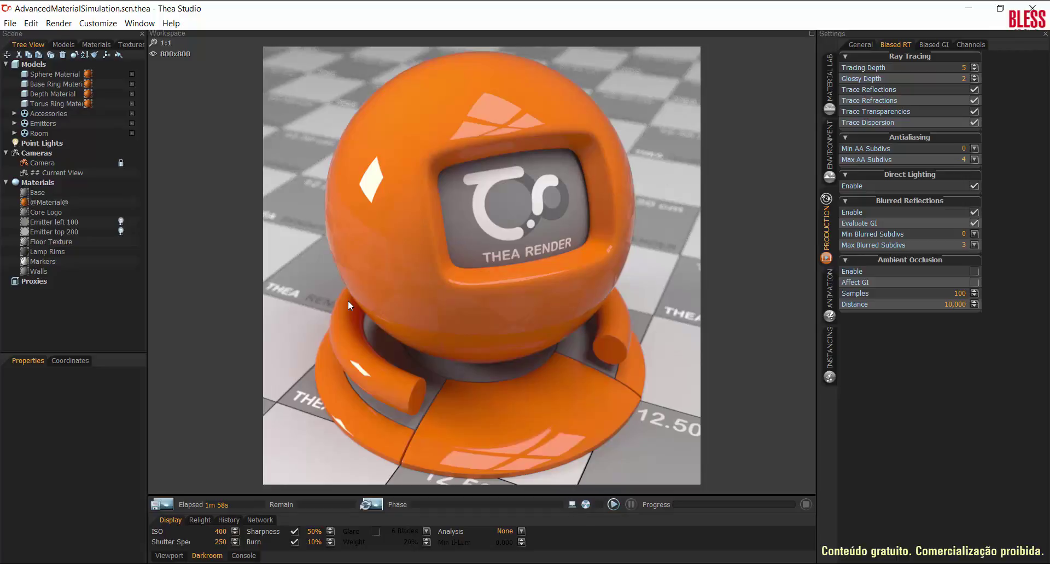
- Set the engine core to Presto (AO) and check its device mask options, keeping GPU+CPU
left_click(861, 44)
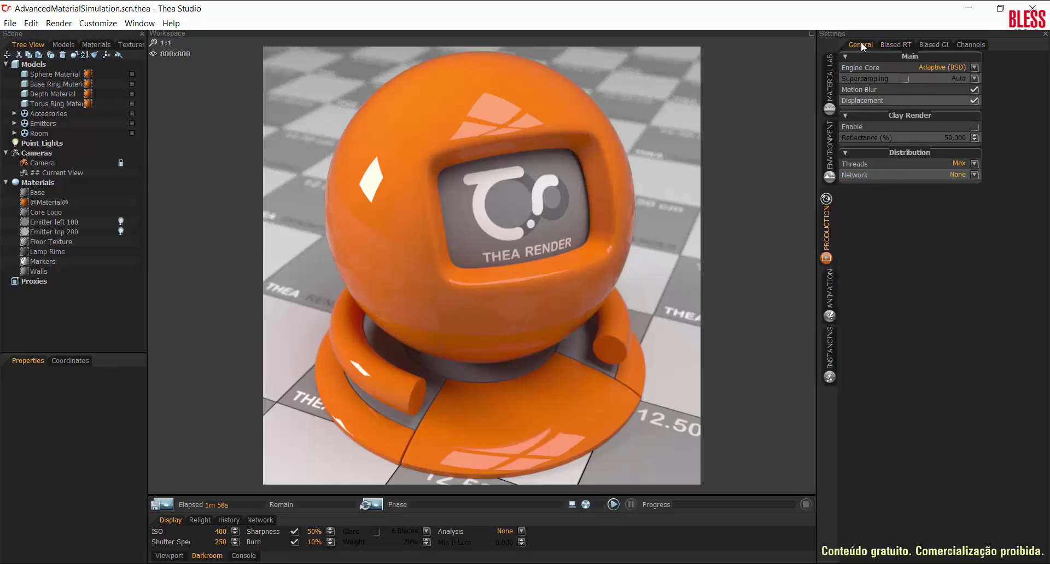
left_click(970, 66)
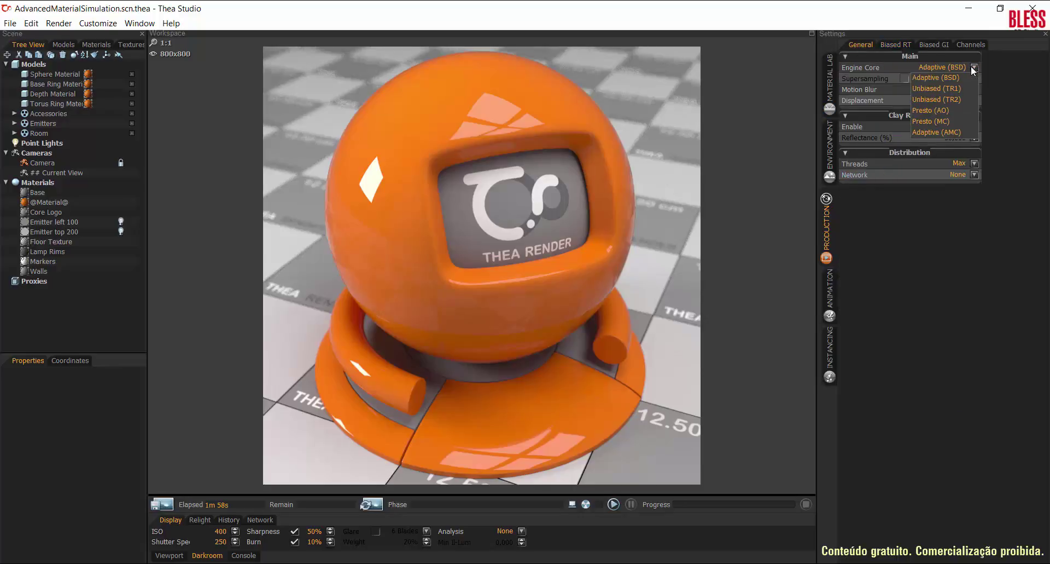
left_click(950, 108)
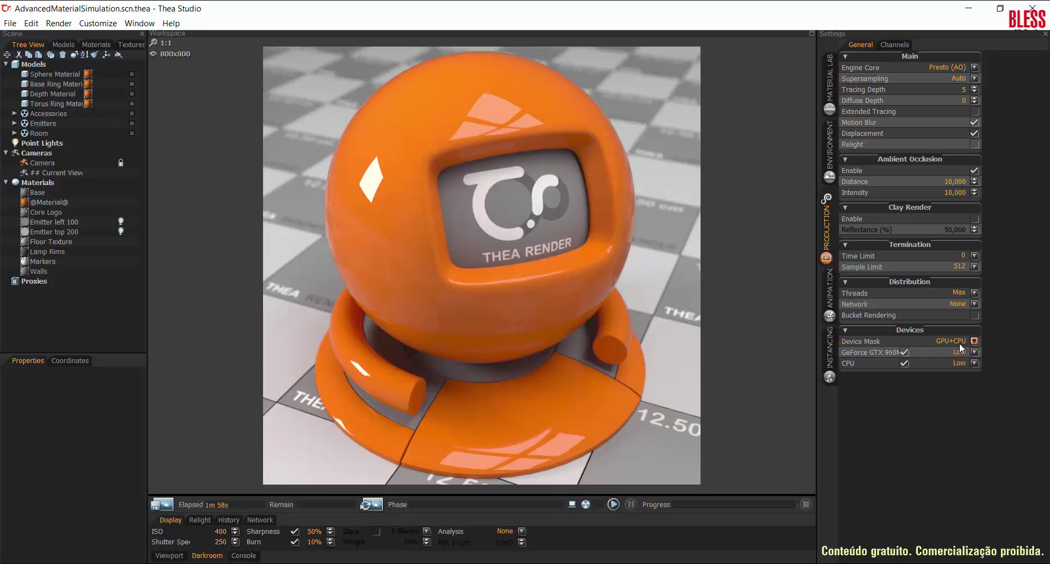
left_click(975, 341)
left_click(961, 336)
- Render the camera view at 800 x 800 with the Presto (AO) core
left_click(613, 504)
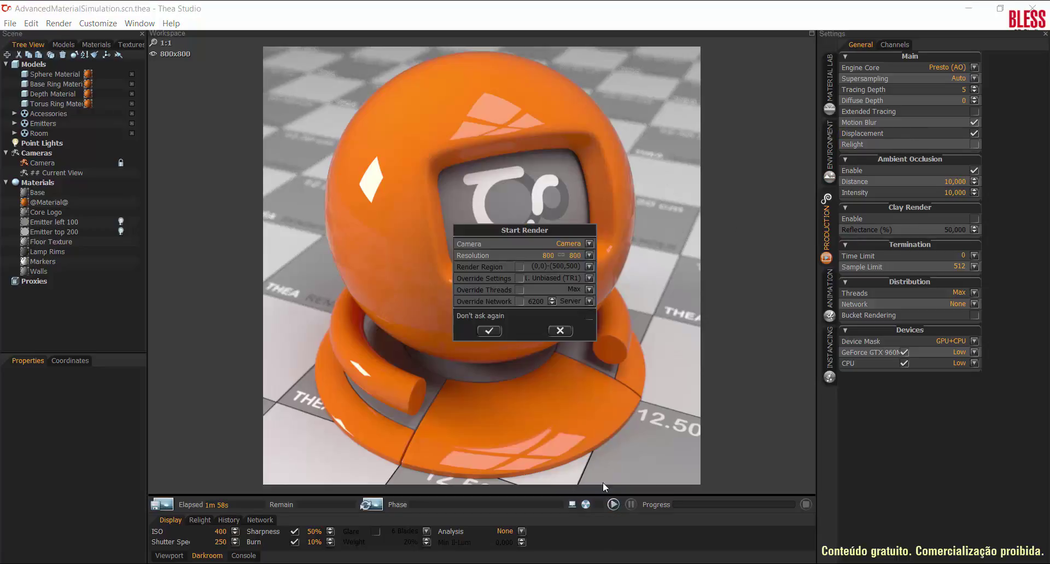
left_click(555, 330)
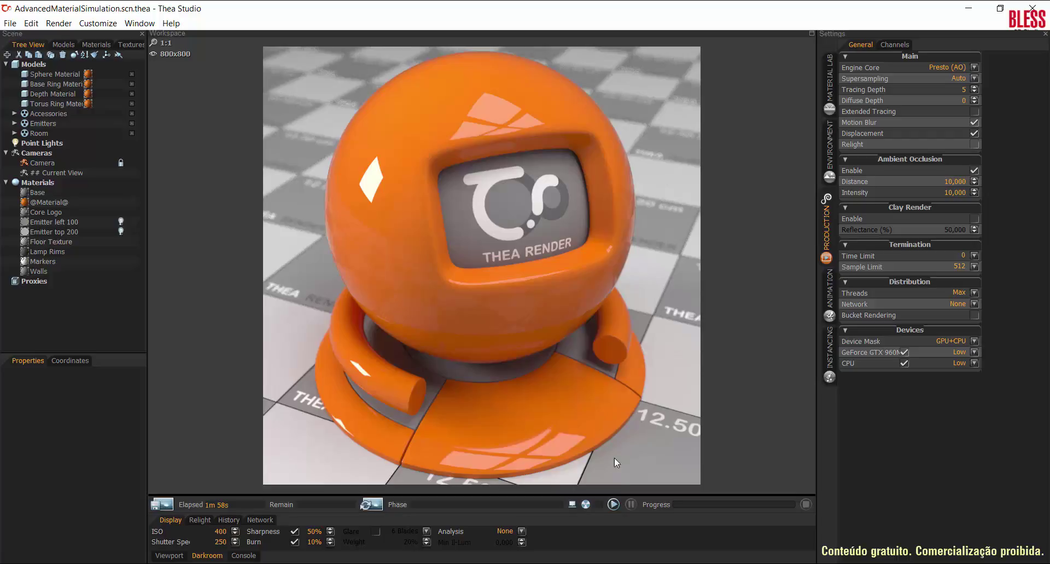
left_click(614, 504)
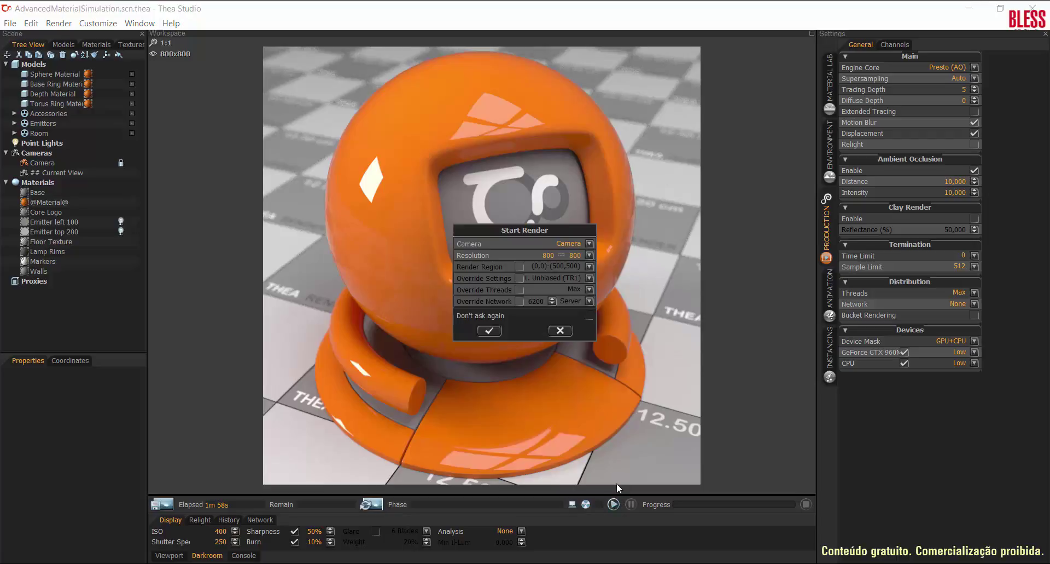
left_click(489, 331)
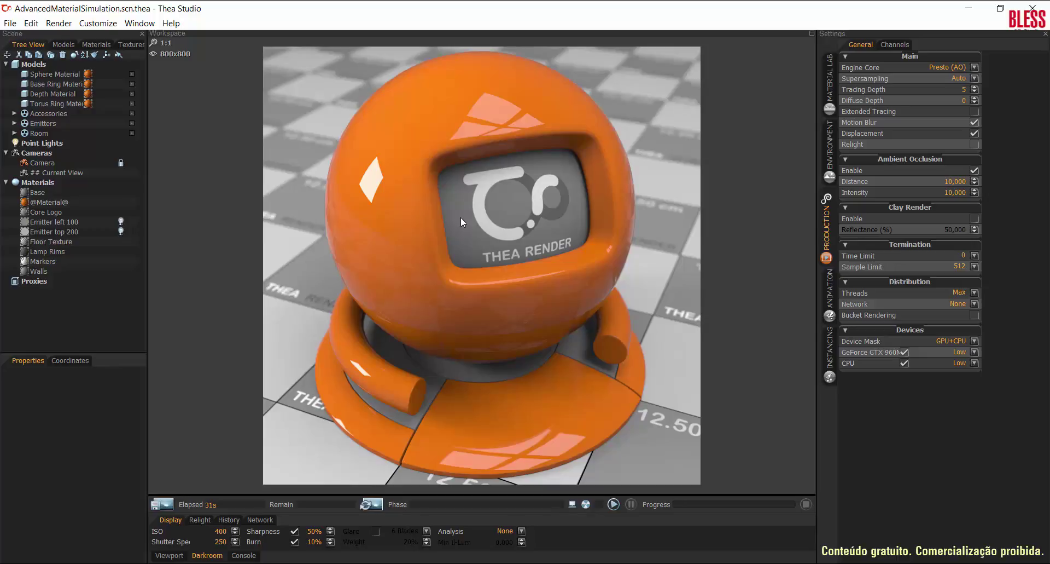
- Set the engine core to Presto (MC) and render the camera view at 800 x 800
left_click(945, 66)
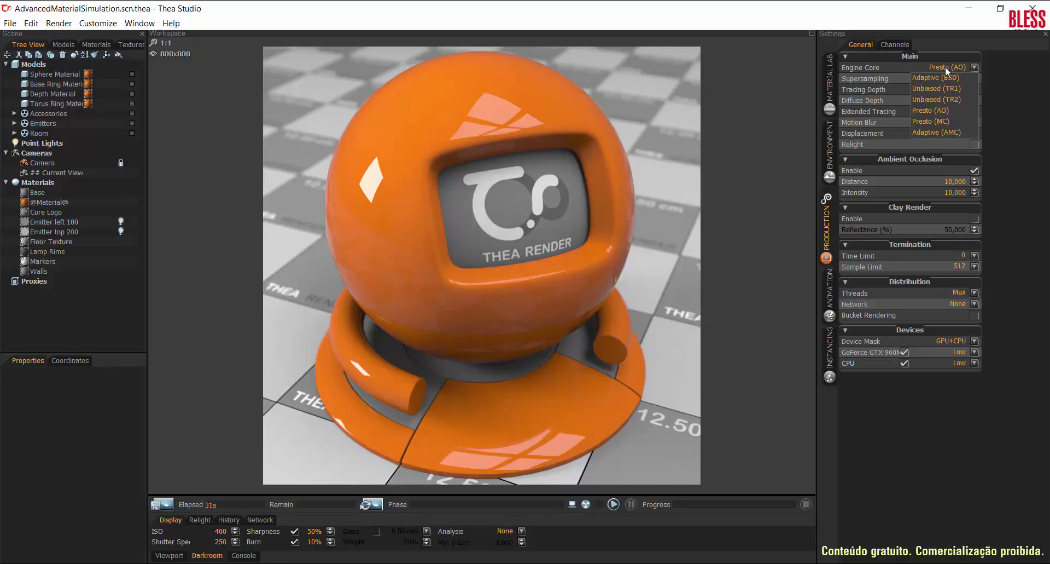
left_click(956, 121)
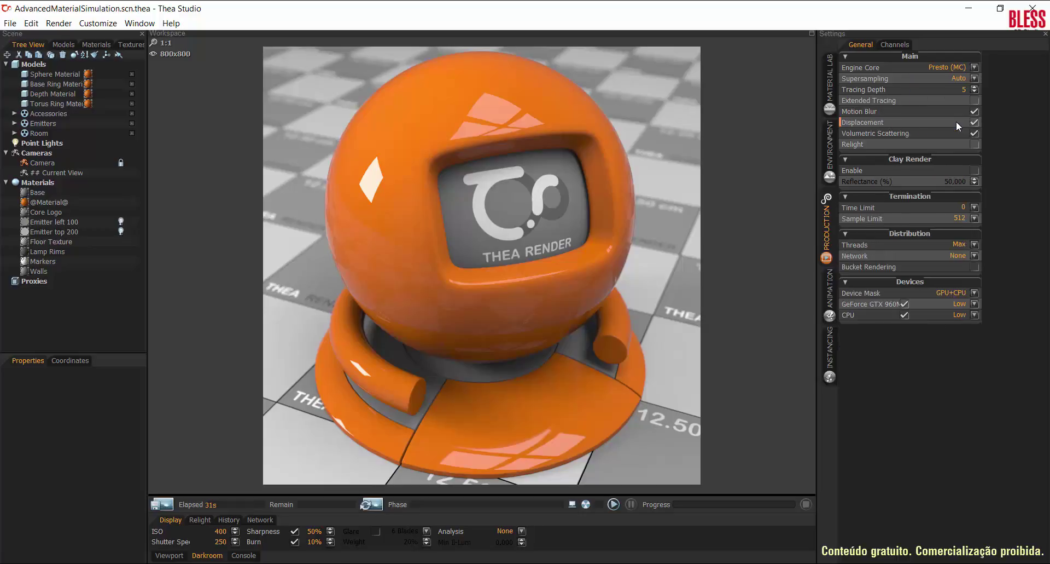
left_click(615, 505)
left_click(495, 331)
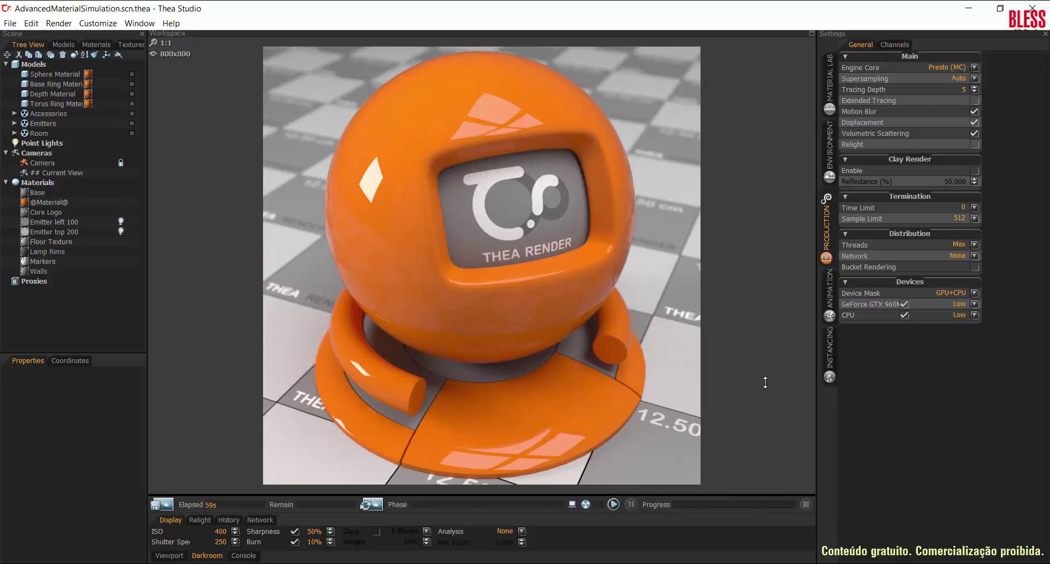
- Open the render history in an enlarged Darkroom area and compare the TR1, TR2 and AMC renders
left_click_drag(765, 382, 765, 384)
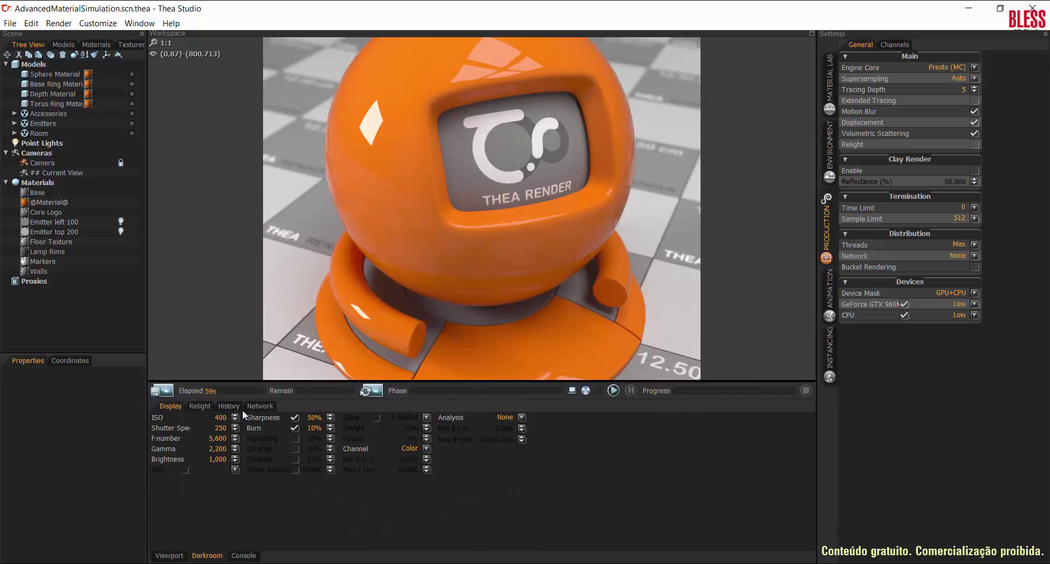
left_click(229, 406)
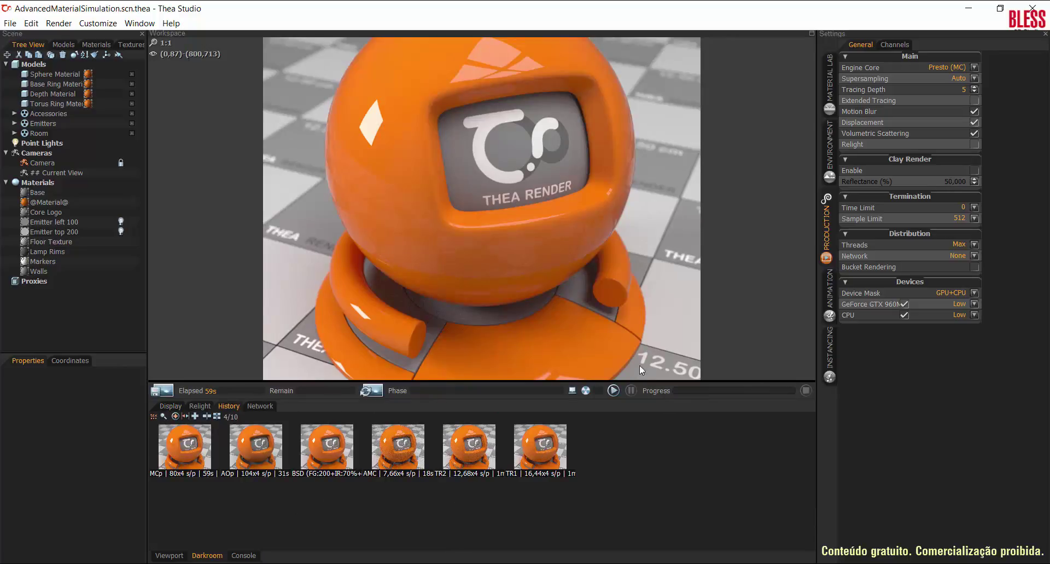
scroll(643, 277, "down", 2)
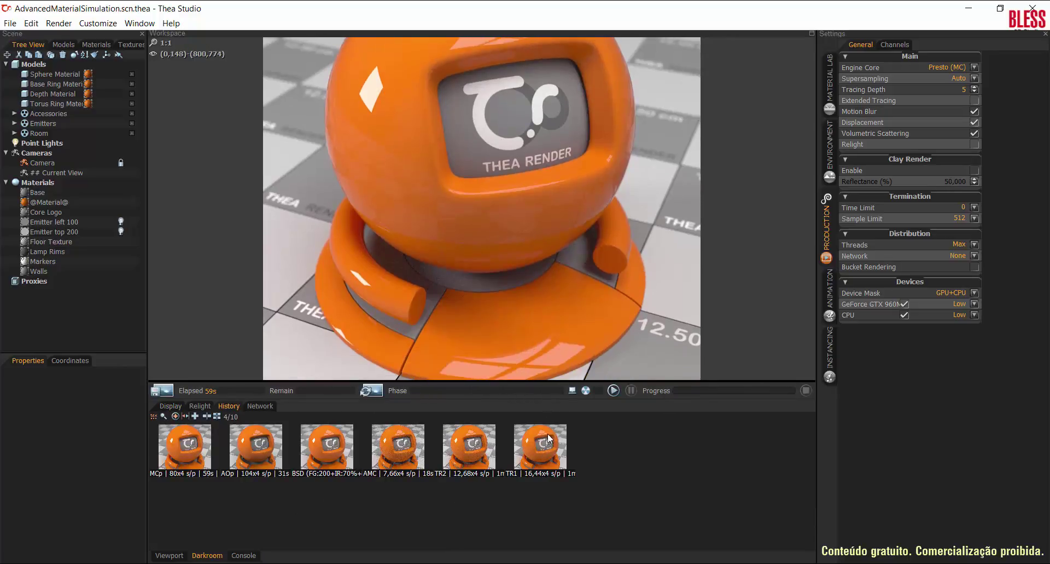
left_click_drag(551, 381, 552, 441)
left_click(547, 500)
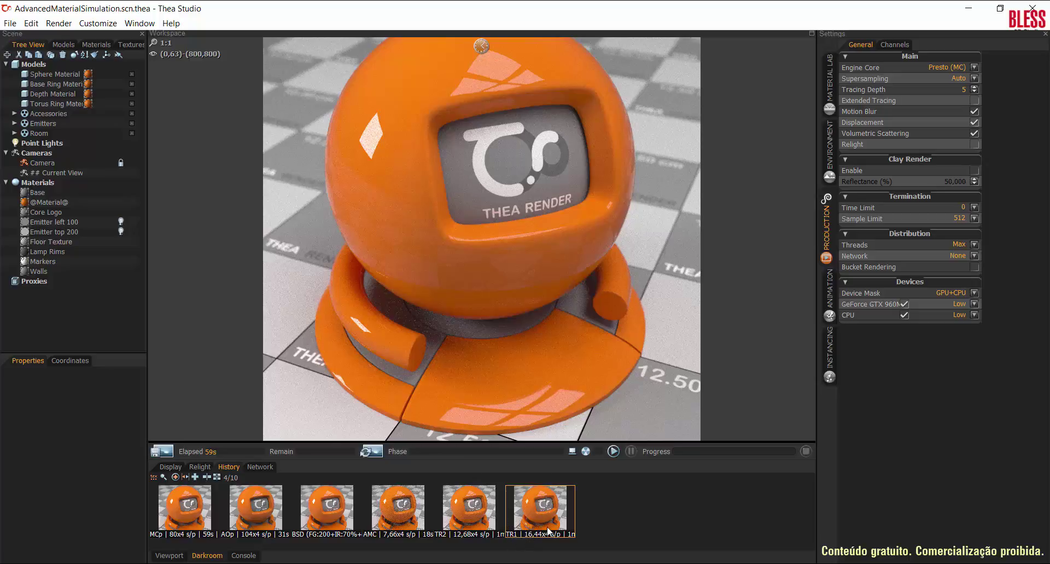
left_click(484, 511)
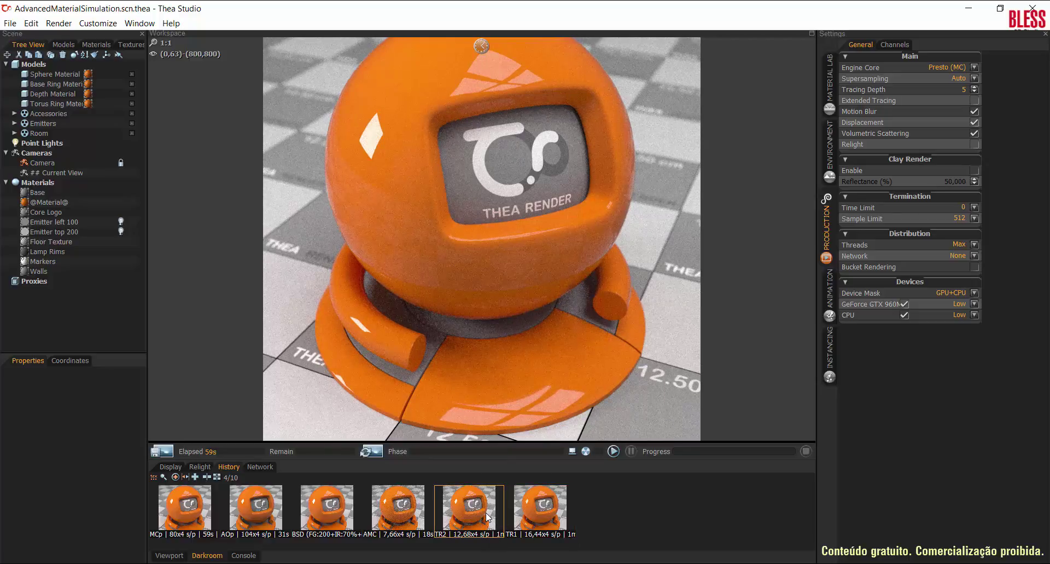
left_click(410, 503)
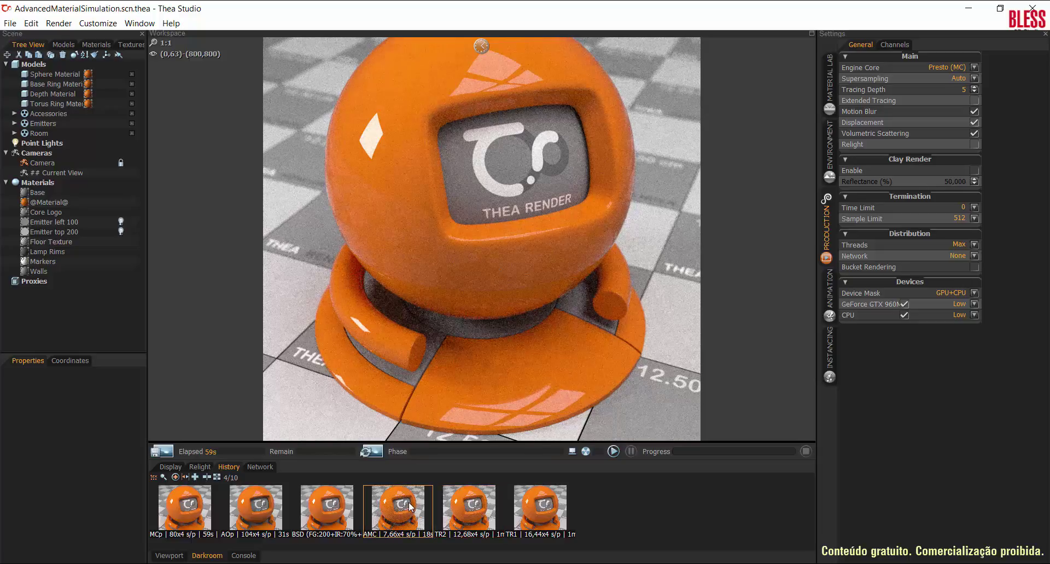
left_click(548, 503)
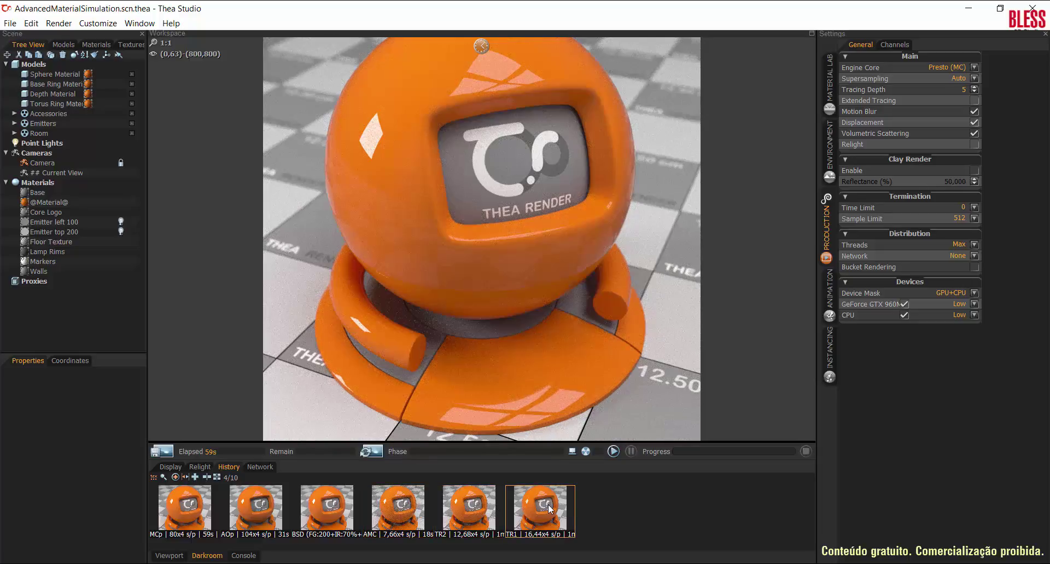
left_click(385, 501)
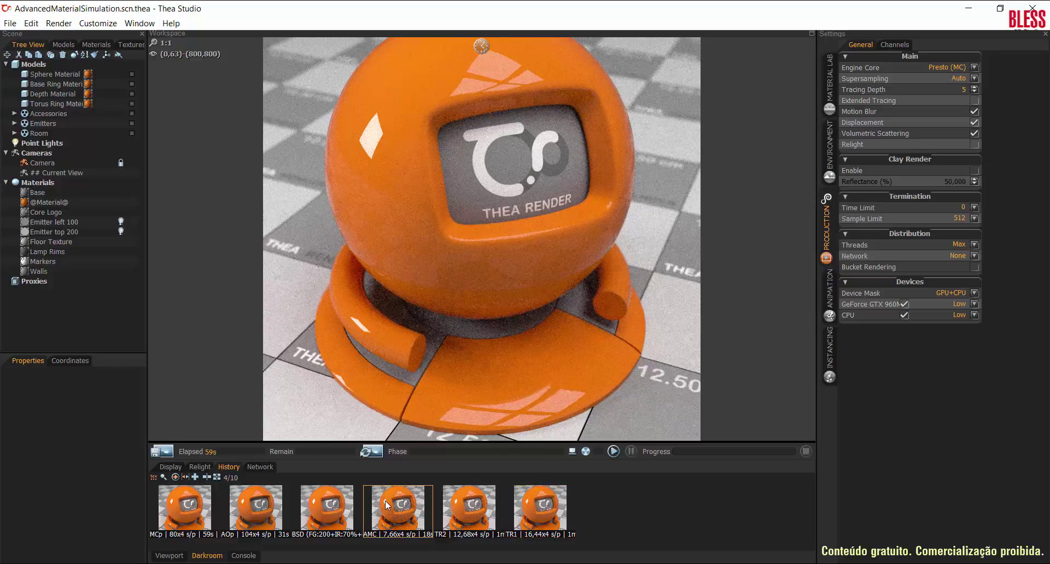
- View the BSD render from the history and compare the Presto AO and Presto MC renders alternately
left_click(337, 505)
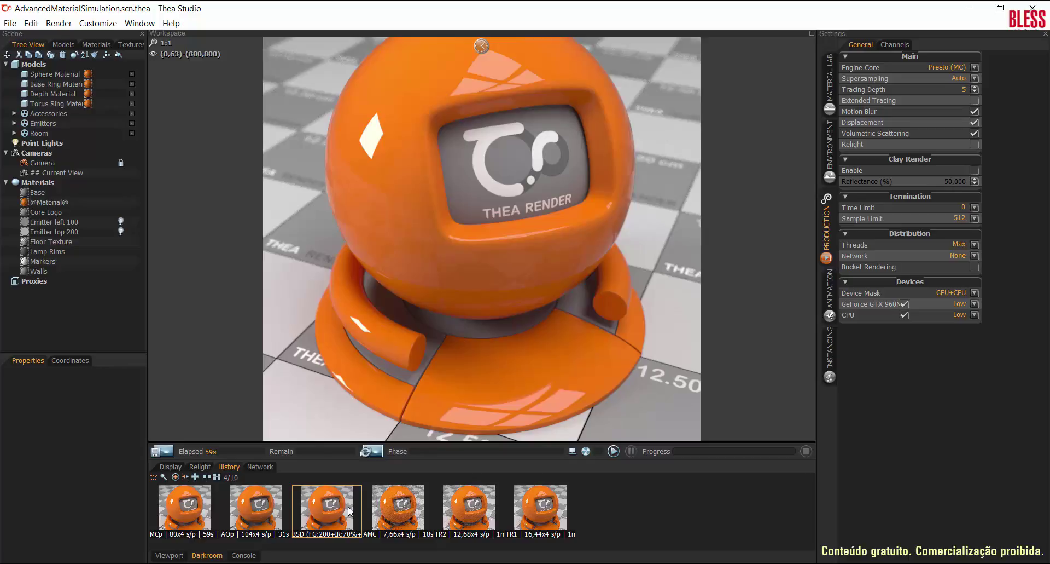
left_click(262, 506)
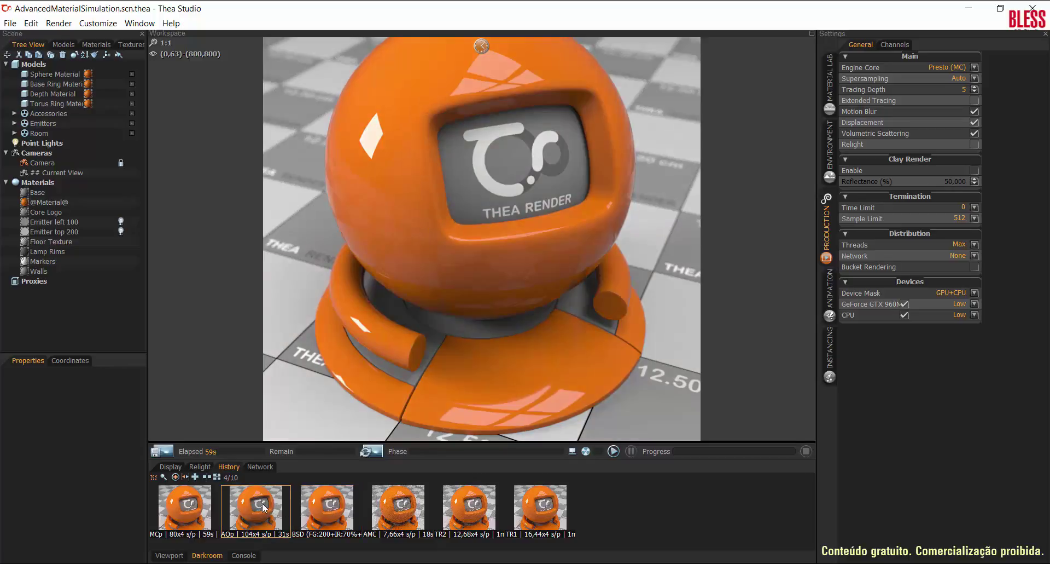
left_click(185, 503)
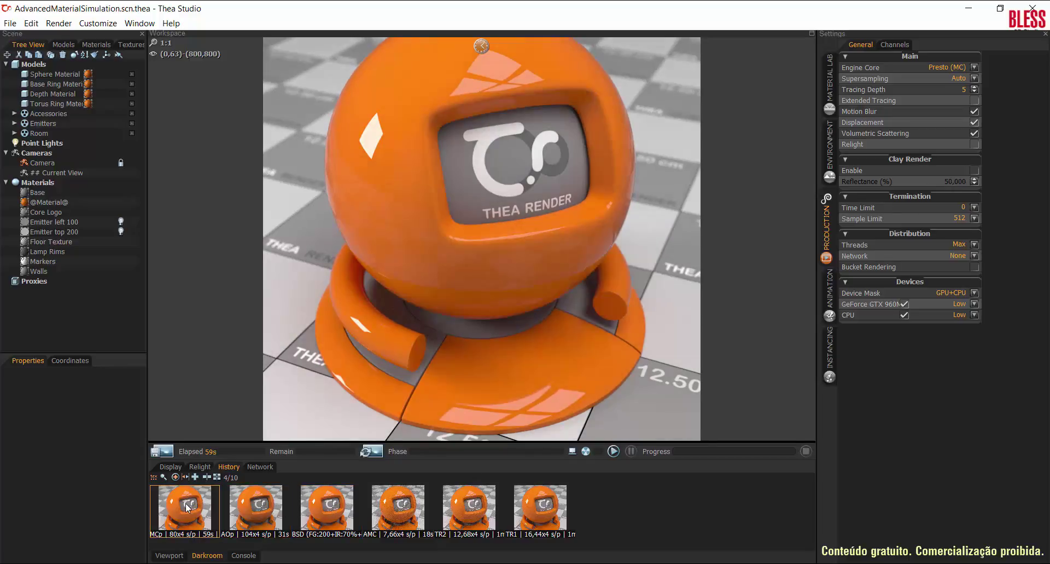
left_click(251, 506)
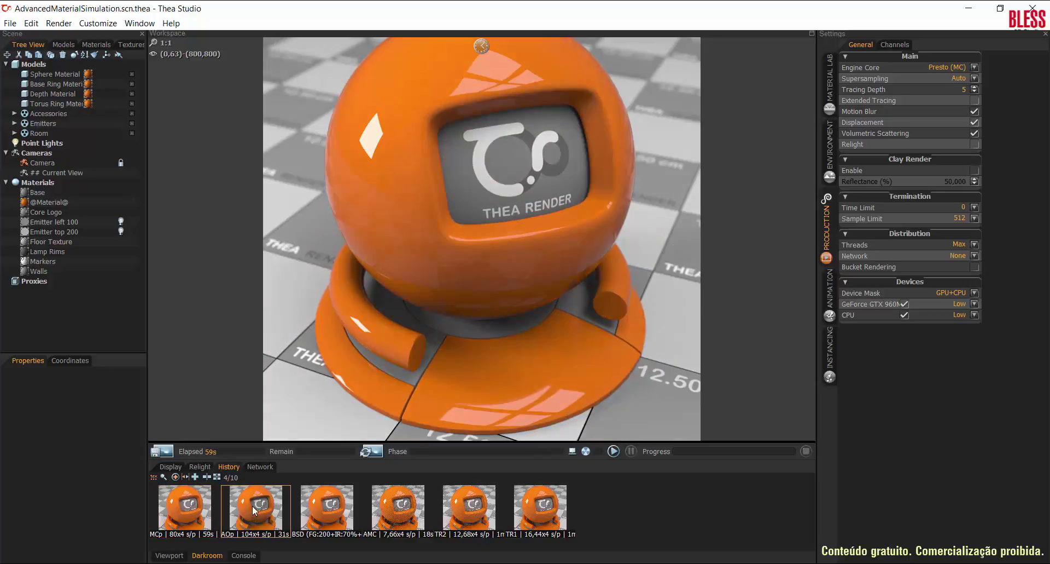
left_click(196, 499)
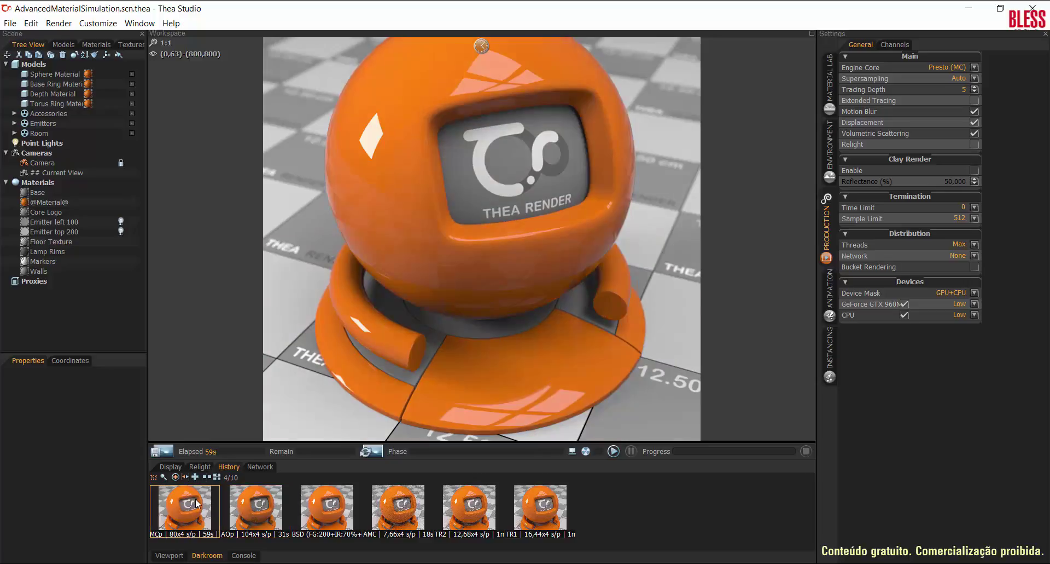
left_click(245, 504)
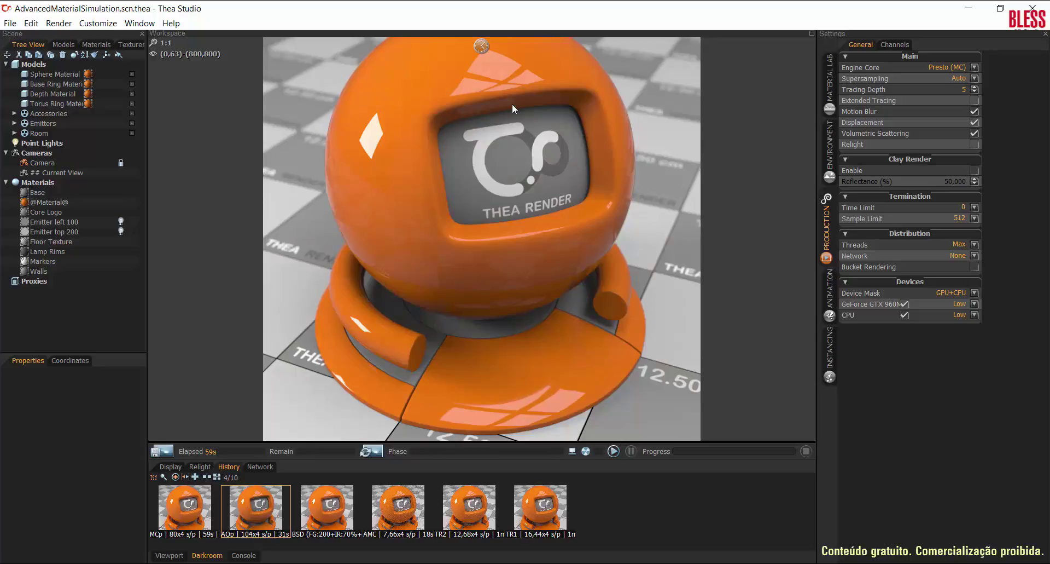
left_click(188, 502)
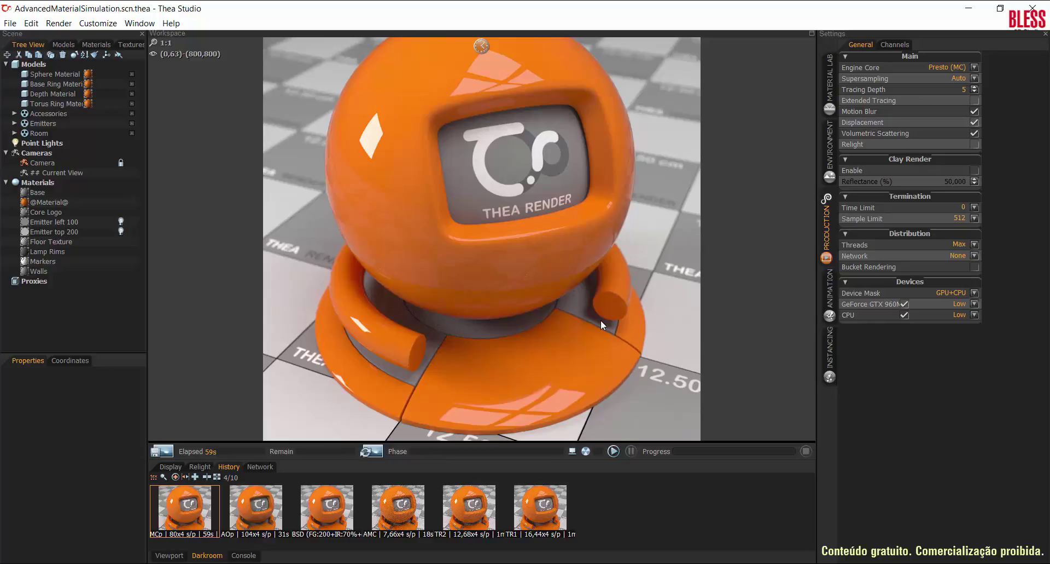
- Select the Presto MC and Presto AO renders together in the history and show them in a split comparison
left_click(208, 476)
left_click(609, 287)
left_click(244, 498, "ctrl")
left_click(207, 476)
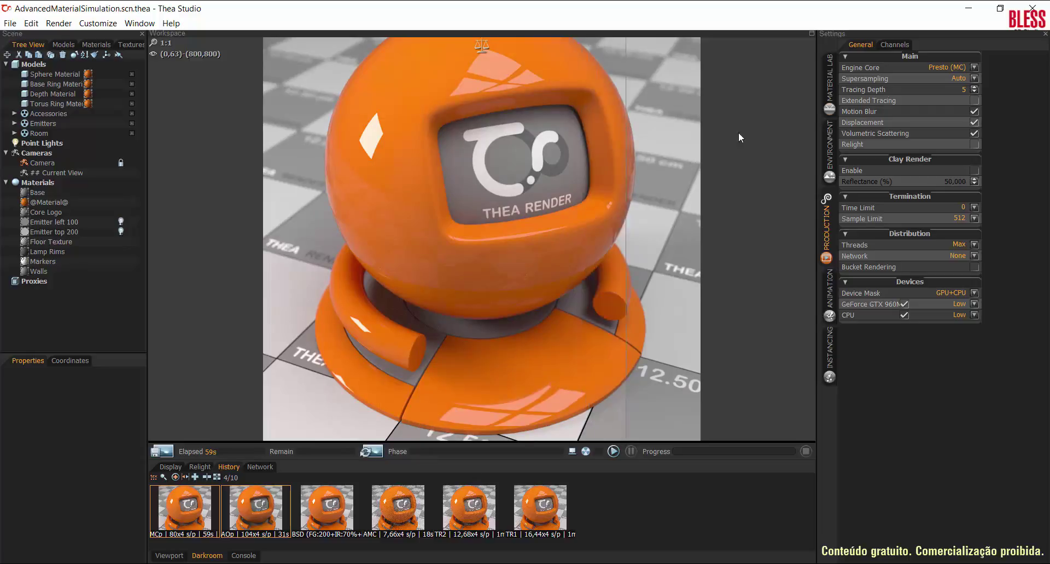
- Switch to the desktop, look into the Render folder, and view tr235m_cor.jpg from the Material para curso gratuito folder
left_click(968, 9)
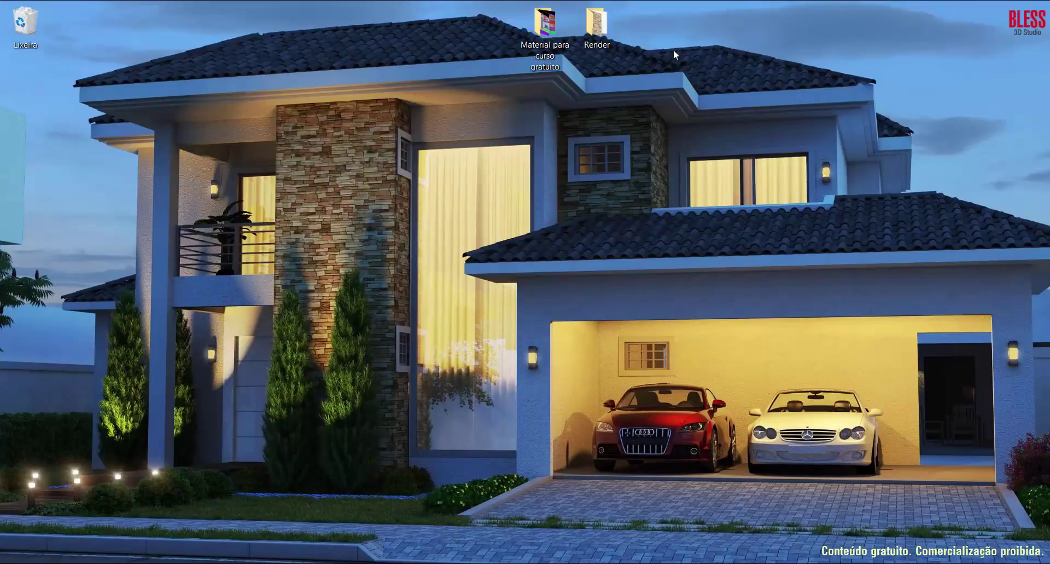
double_click(597, 25)
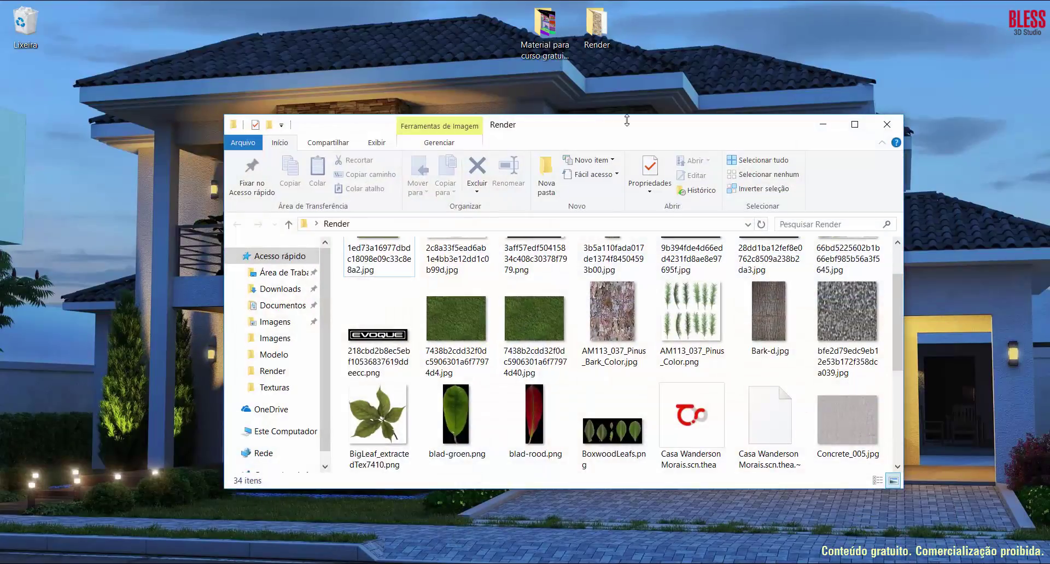
left_click(888, 124)
double_click(563, 54)
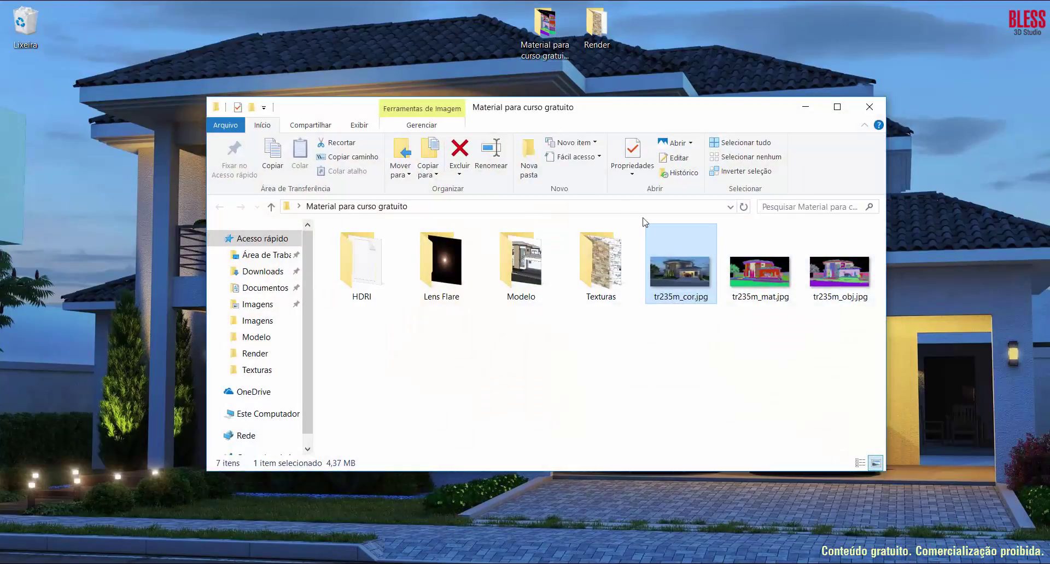
double_click(670, 267)
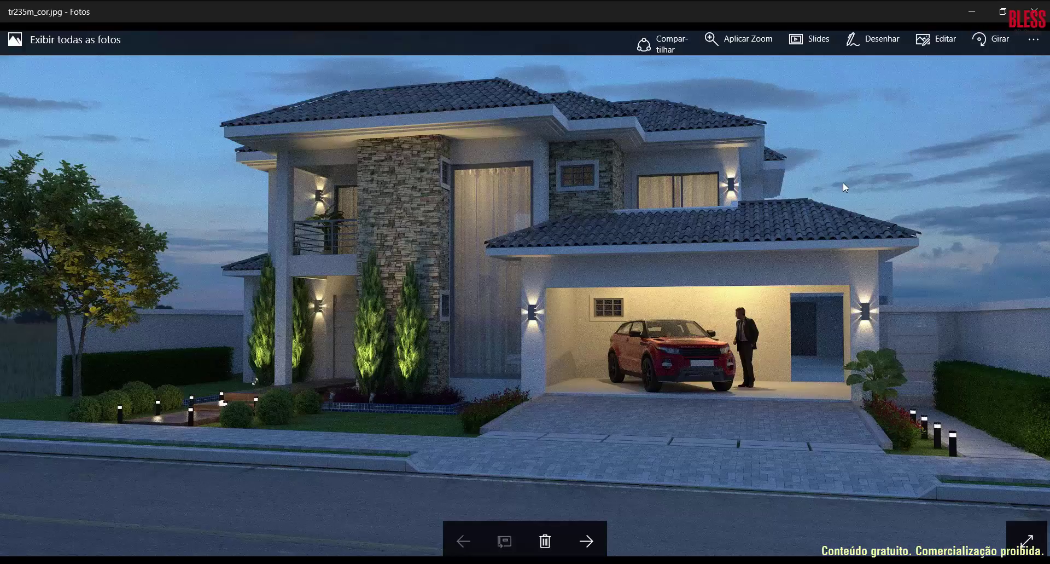
left_click(1034, 11)
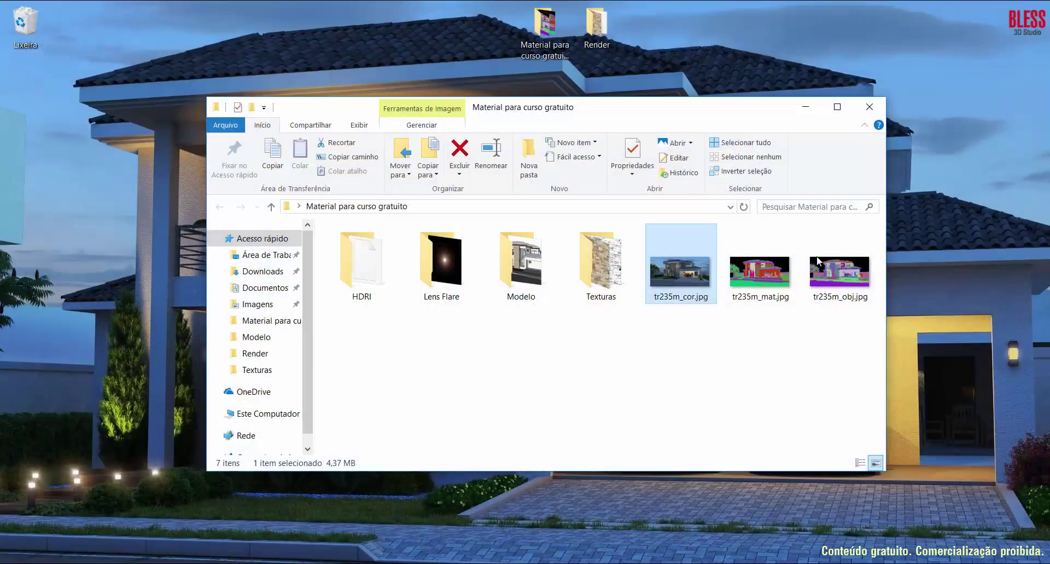
left_click(865, 112)
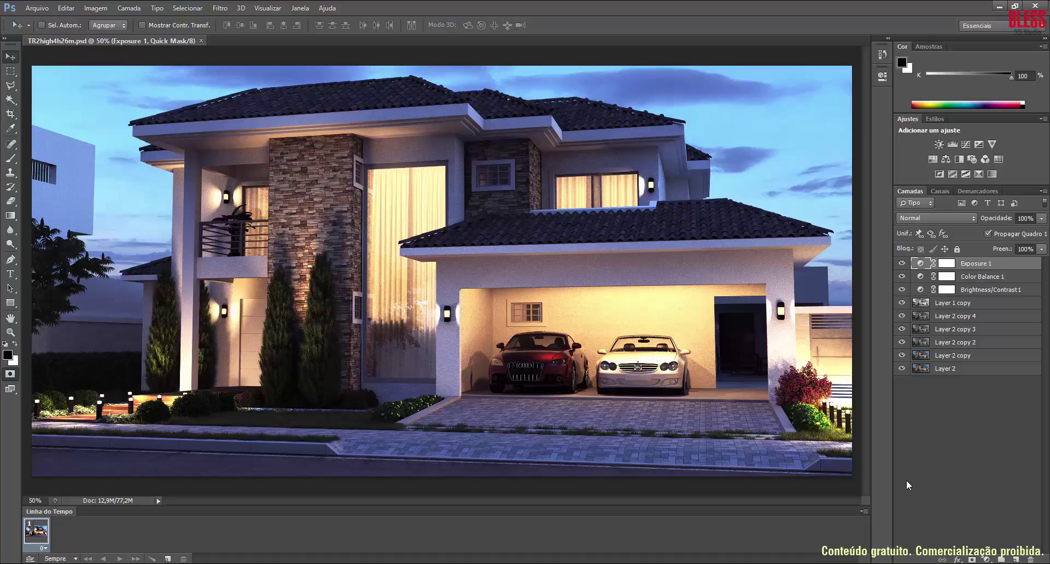
- Hide all layers above Layer 2 and compare the house render with and without Layer 2 copy, leaving that copy visible
left_click_drag(899, 355, 902, 263)
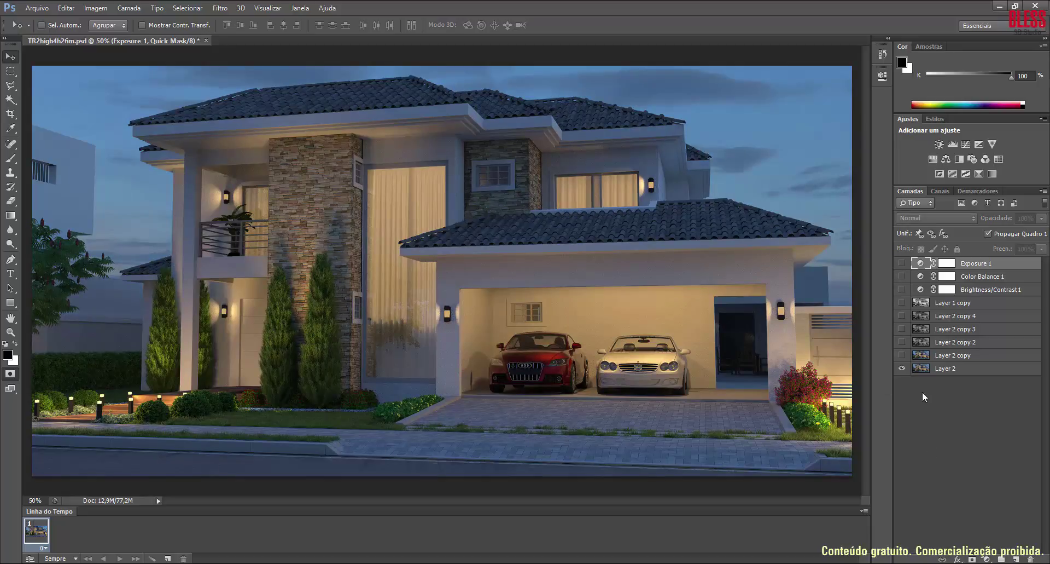
left_click(946, 370)
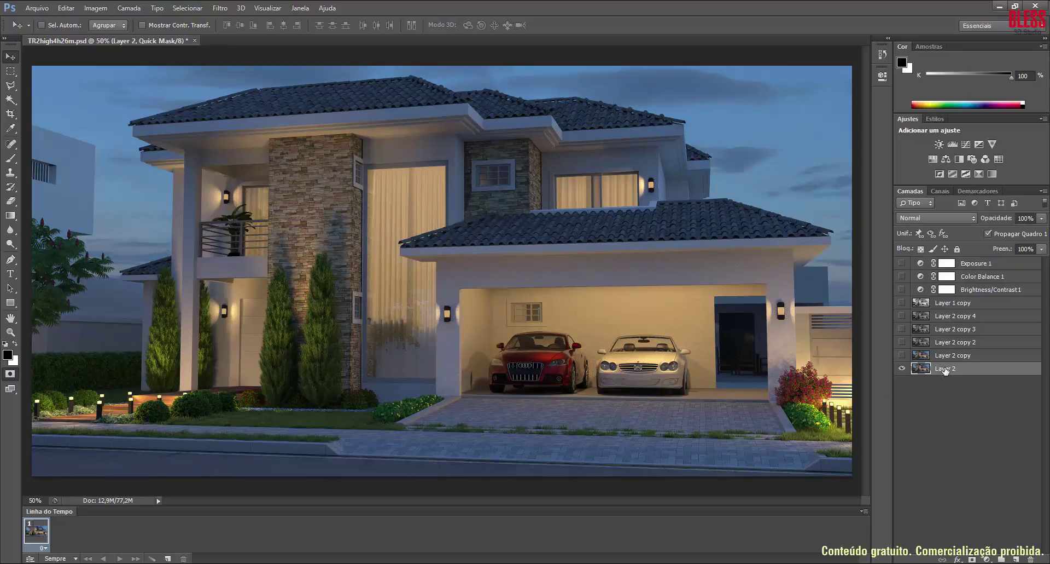
left_click(903, 355)
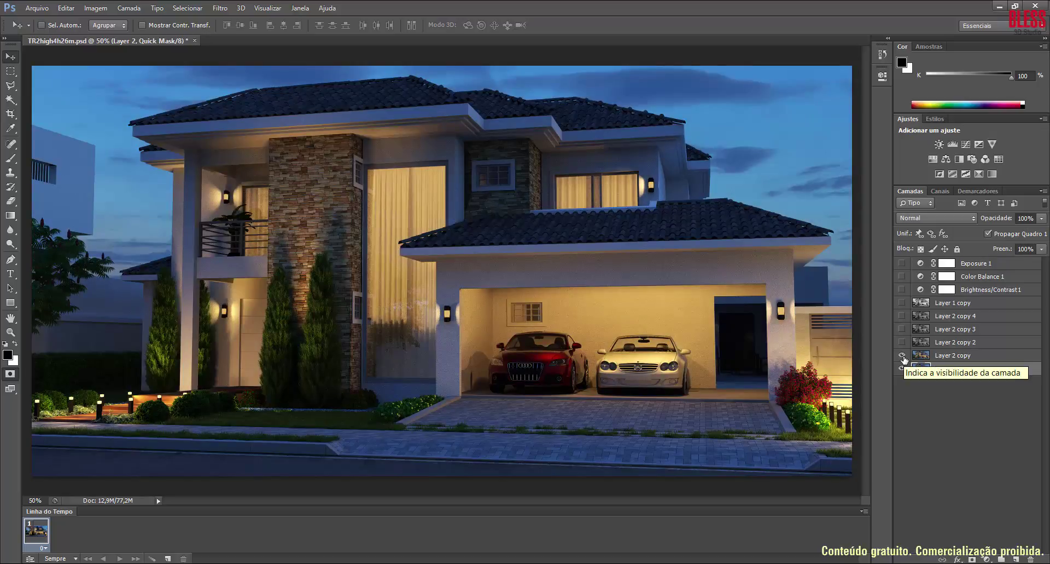
left_click(902, 355)
left_click(902, 355)
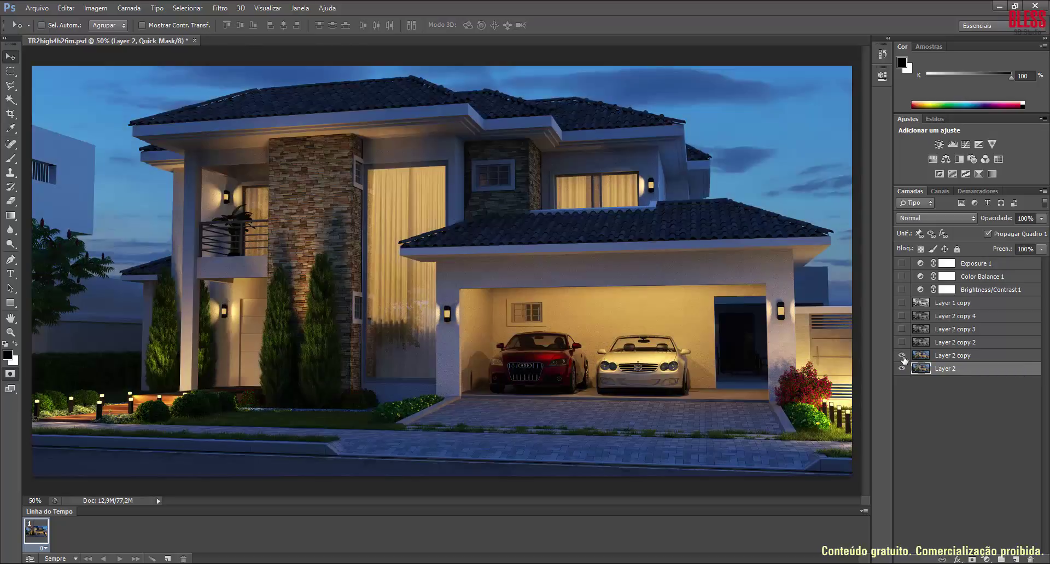
left_click(902, 355)
left_click(903, 355)
- Show Layer 2 copy 2, copy 3 and copy 4 one after another, toggling copy 2 and copy 3 to compare their effects
left_click(903, 342)
left_click(902, 342)
left_click(902, 342)
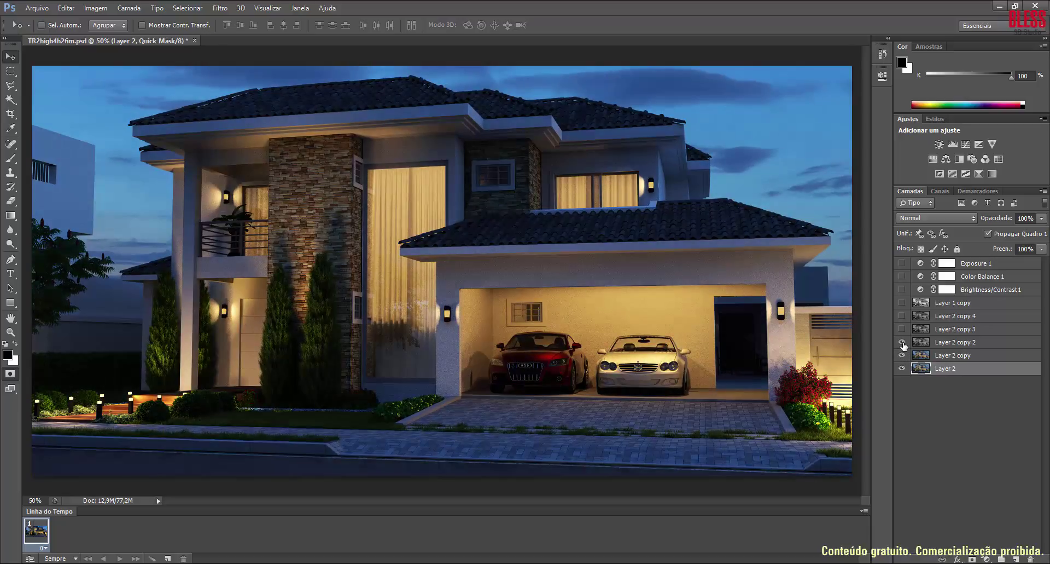
left_click(902, 328)
left_click(903, 331)
left_click(903, 331)
left_click(901, 315)
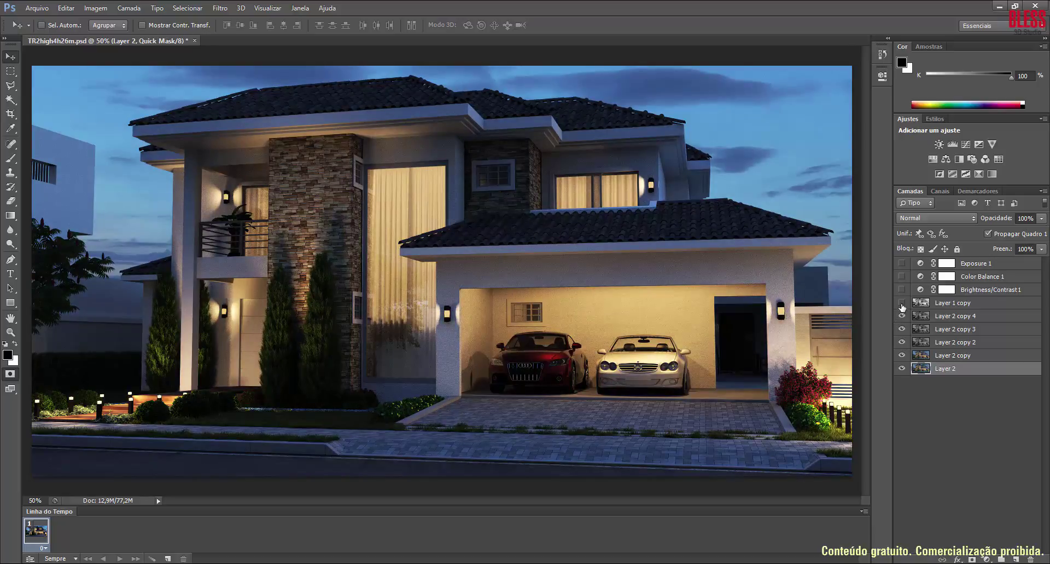
- Show Layer 1 copy and the Brightness/Contrast 1, Color Balance 1 and Exposure 1 adjustments, toggling Color Balance 1 to compare its effect
left_click(903, 302)
left_click(903, 290)
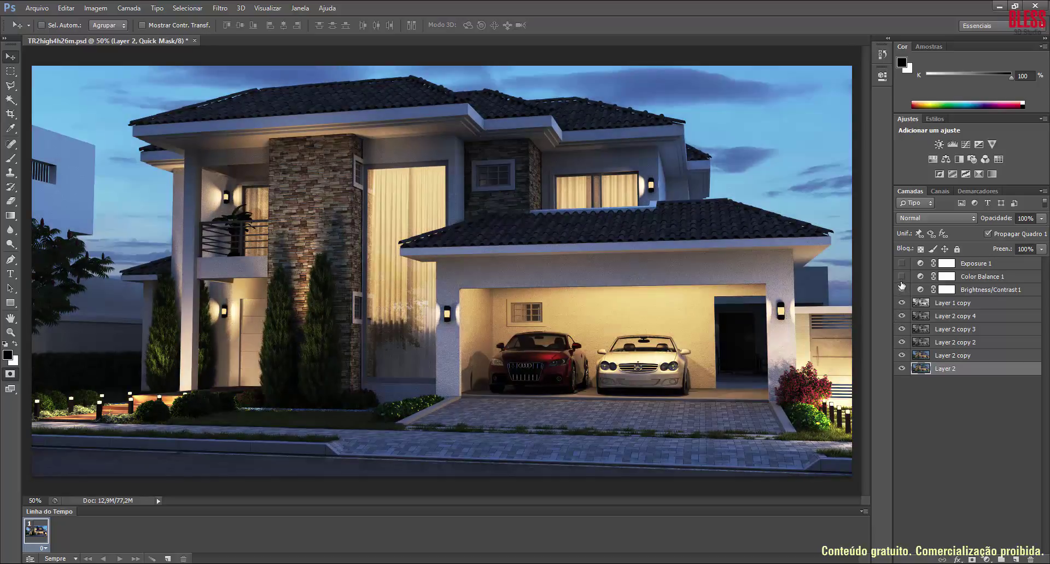
left_click(902, 276)
left_click(902, 264)
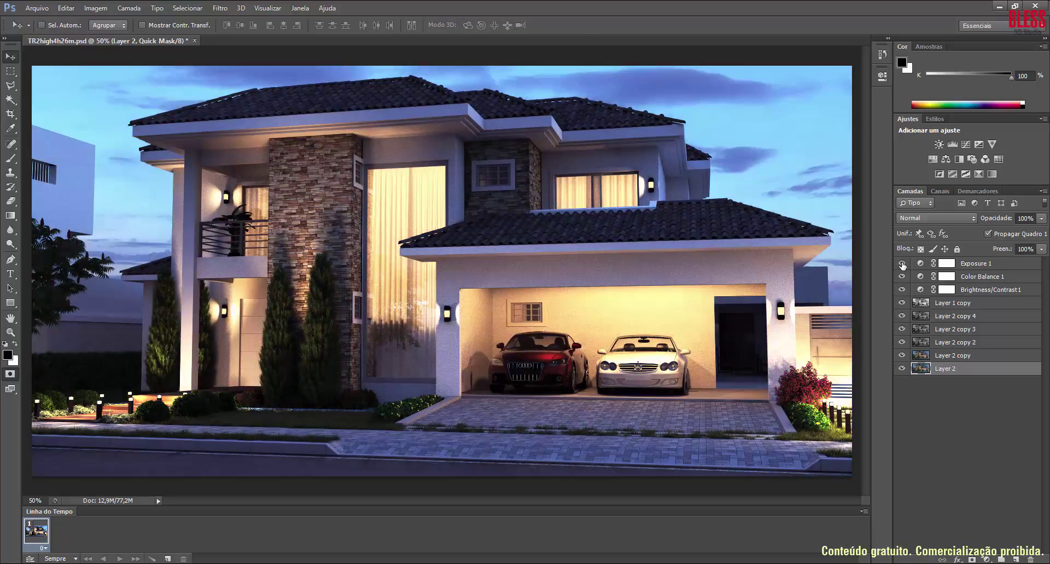
left_click(903, 276)
left_click(903, 278)
- Minimize Photoshop and close both folder windows and the BSD5h28m_cor.tif image to return to the desktop
left_click(1000, 6)
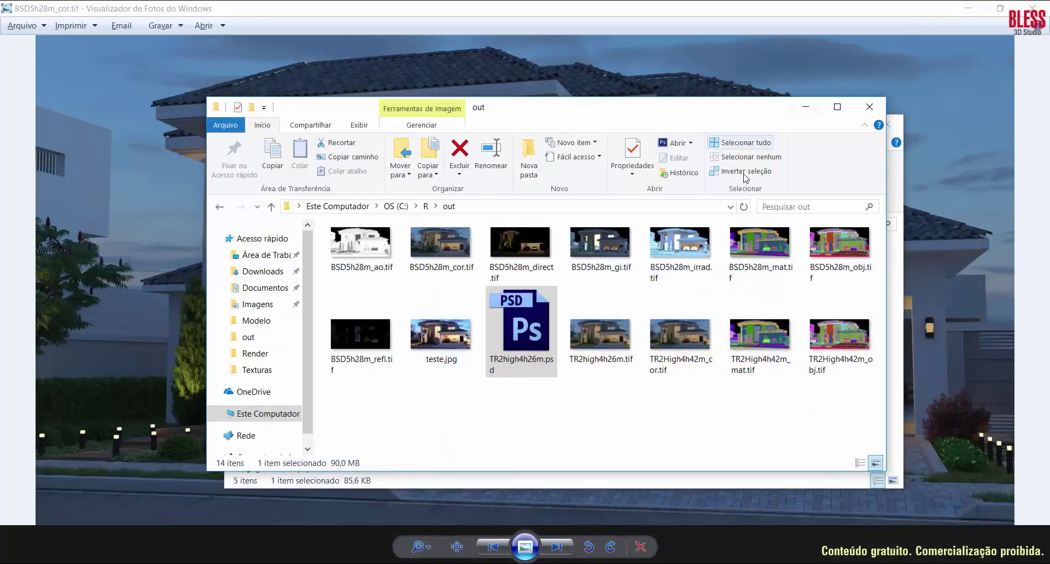
left_click(868, 109)
left_click(889, 123)
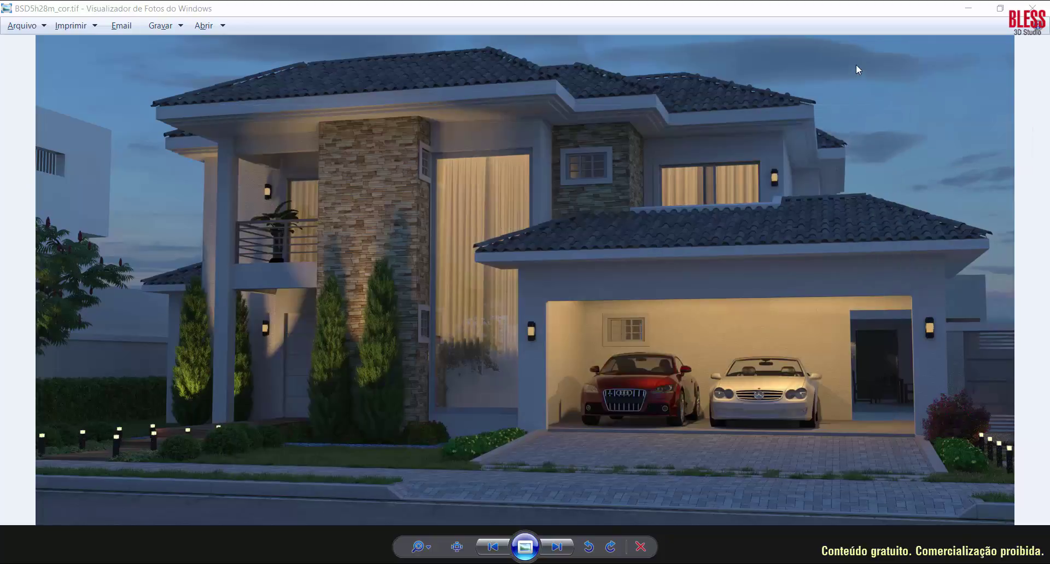
left_click(1033, 7)
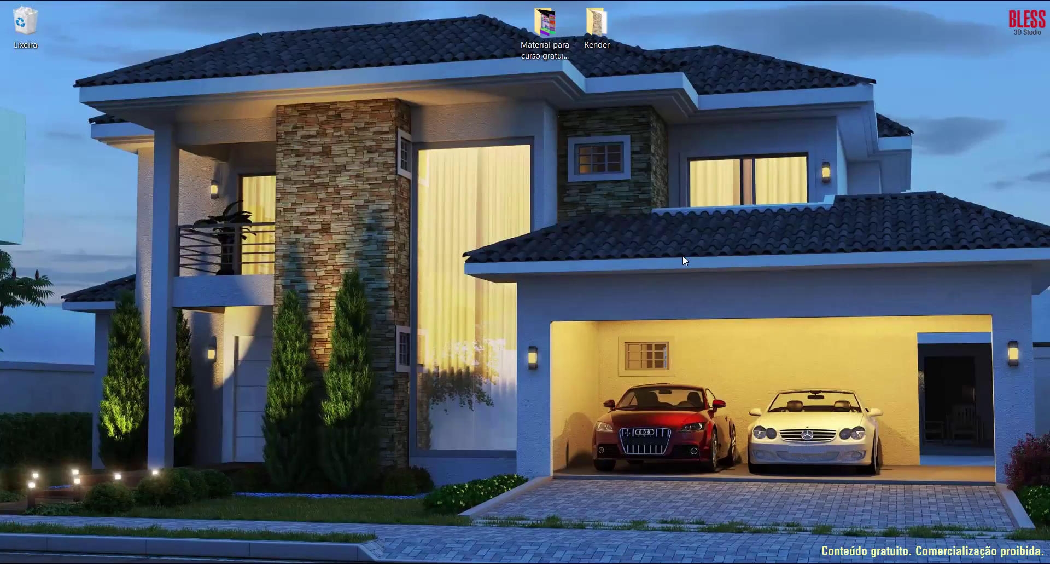